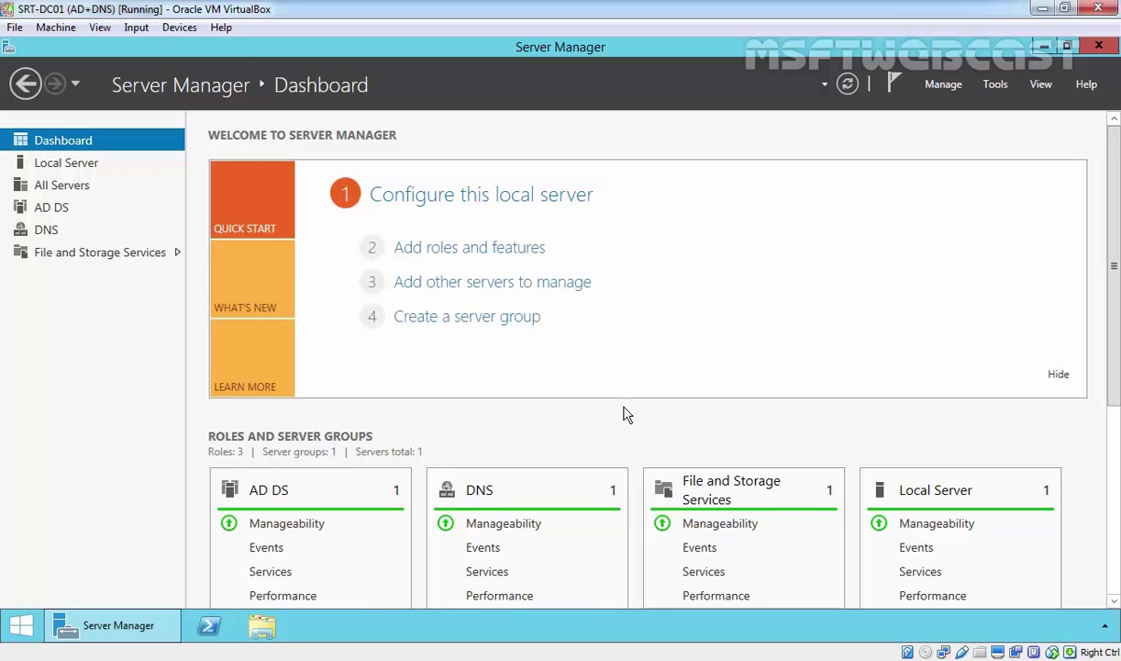
- Open the disk list under File and Storage Services and initialize disk 1 as a GPT disk
{"action": "left_click", "coordinate": [61, 259]}
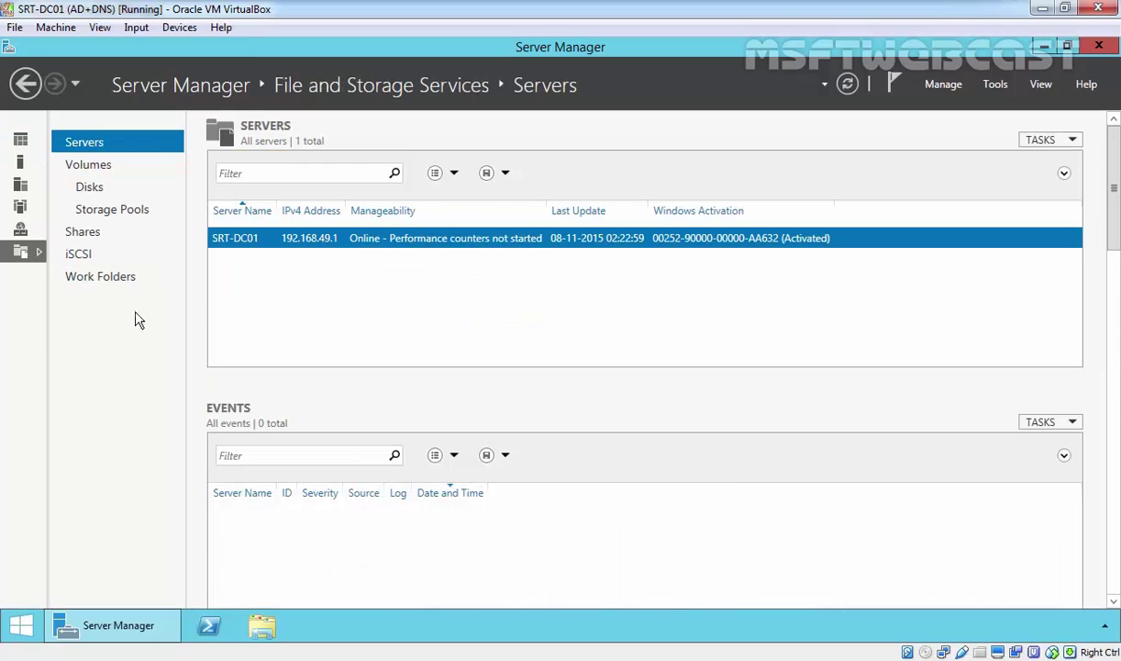
{"action": "left_click", "coordinate": [90, 189]}
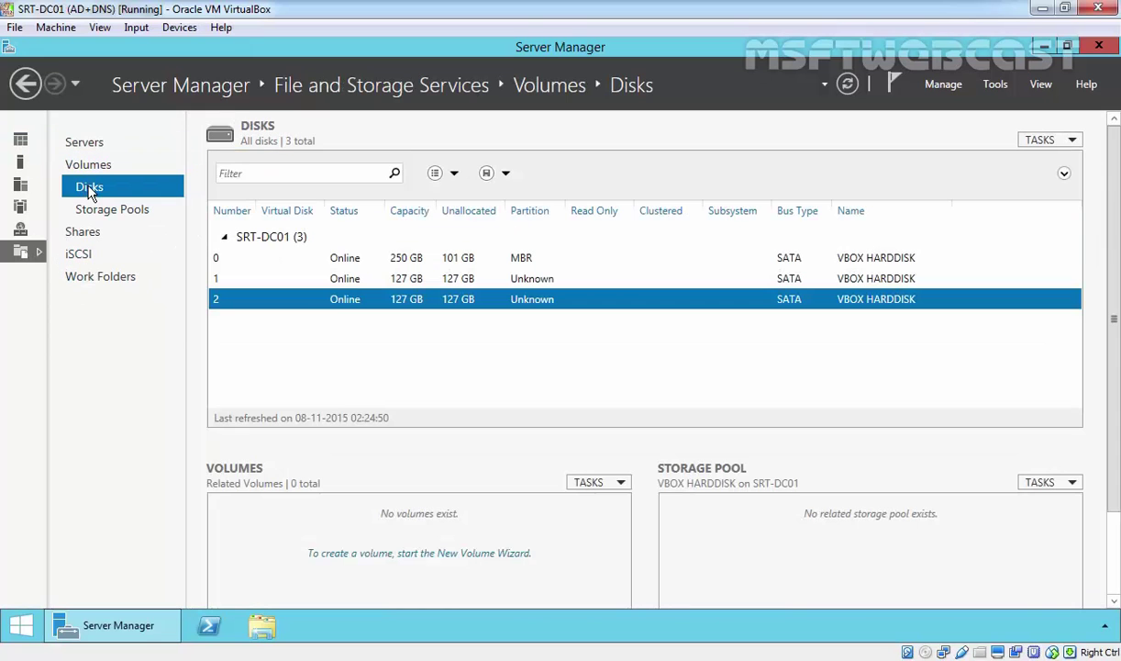
{"action": "left_click", "coordinate": [421, 260]}
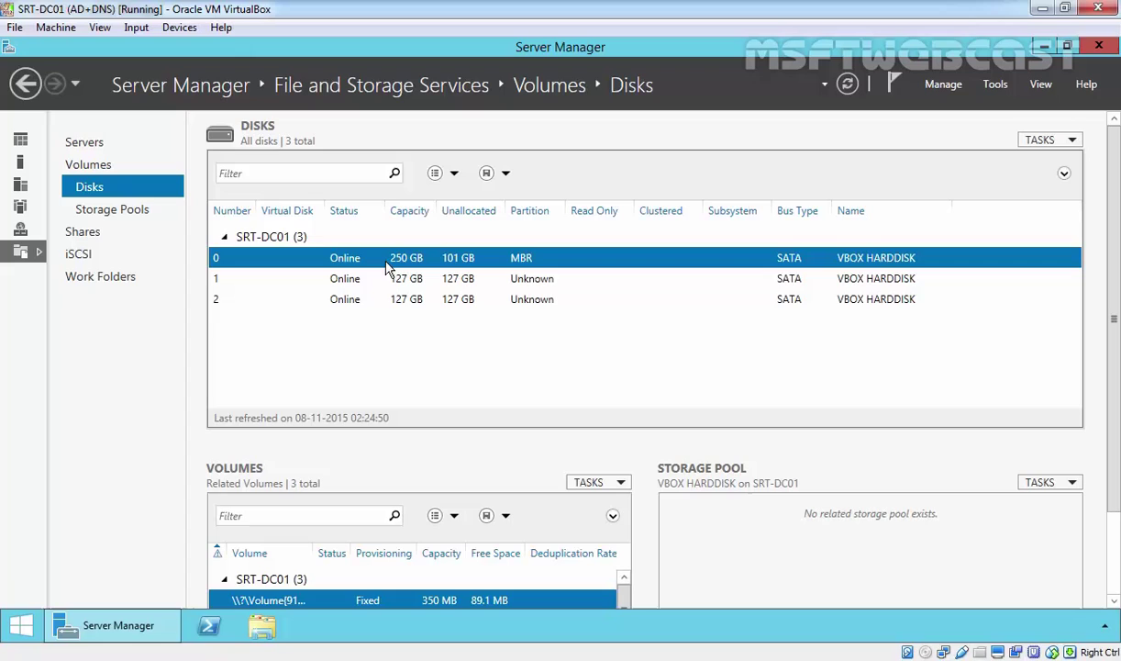
{"action": "left_click", "coordinate": [360, 285]}
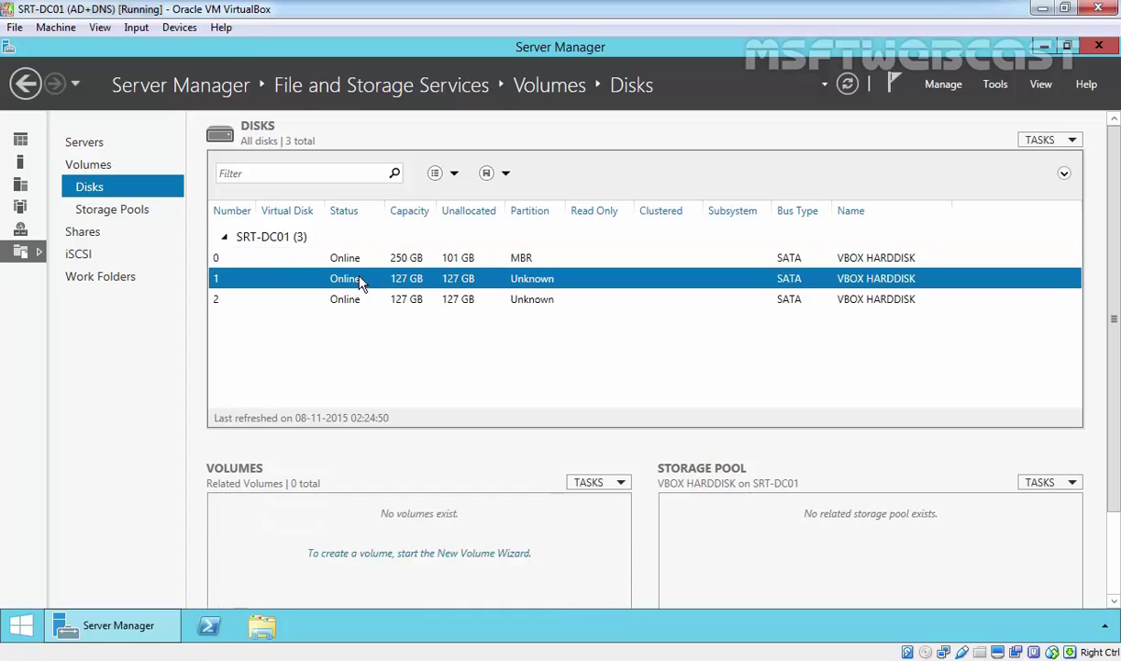
{"action": "right_click", "coordinate": [361, 284]}
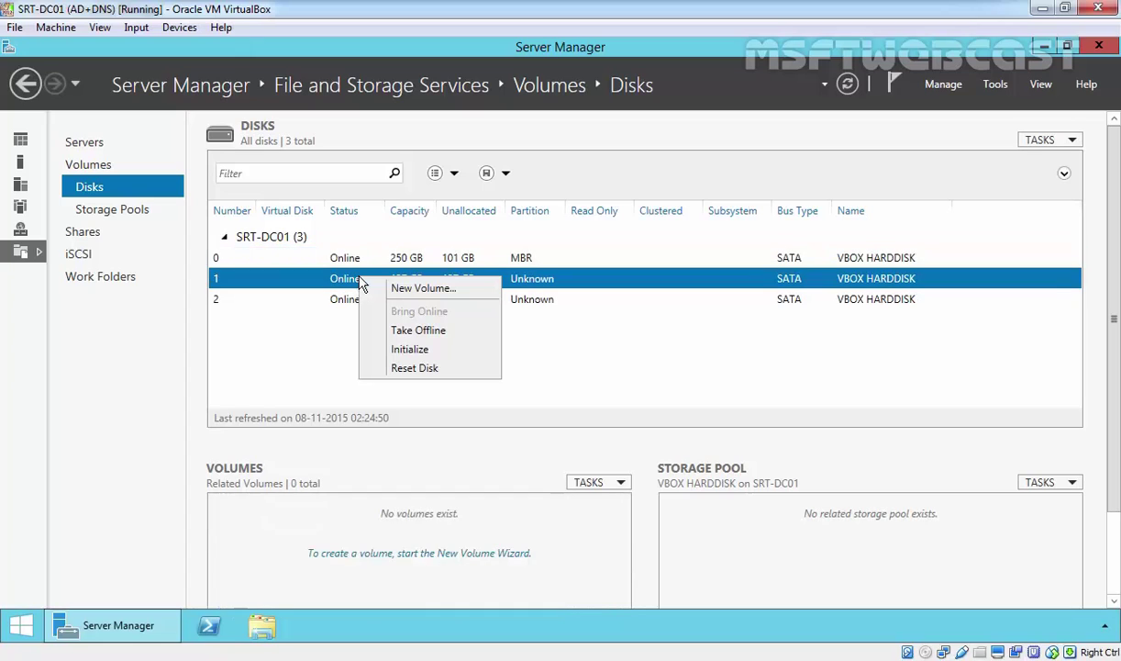
{"action": "left_click", "coordinate": [409, 349]}
{"action": "left_click", "coordinate": [636, 397]}
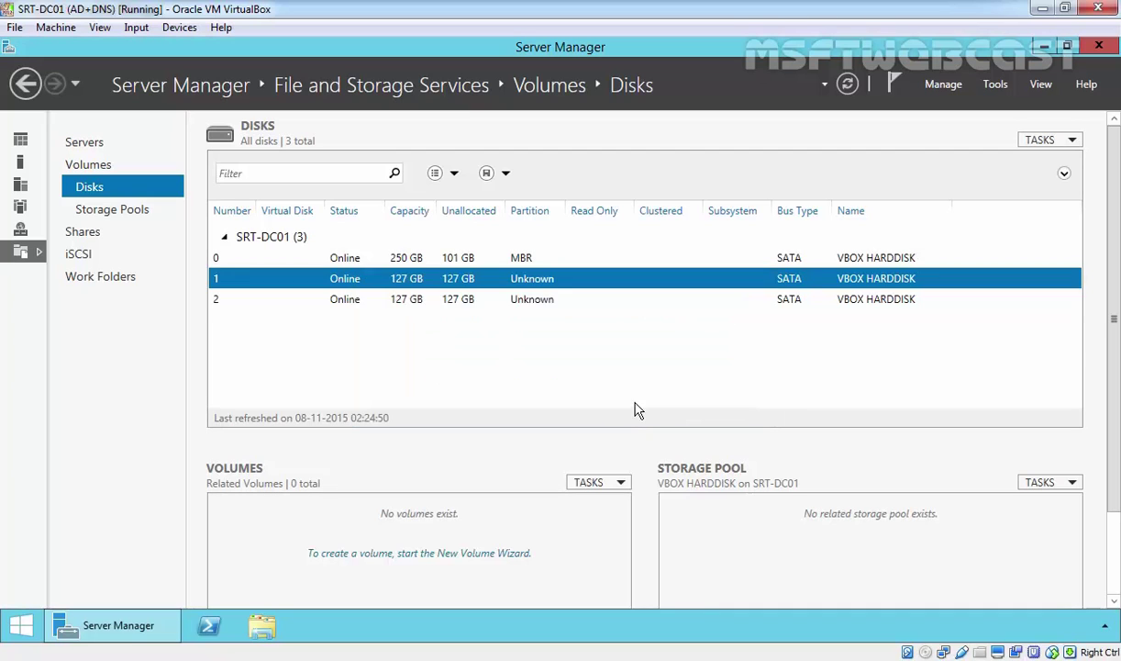
- Initialize disk 2 as a GPT disk and check the partition style of disks 1 and 2
{"action": "left_click", "coordinate": [368, 298]}
{"action": "right_click", "coordinate": [368, 298]}
{"action": "left_click", "coordinate": [413, 355]}
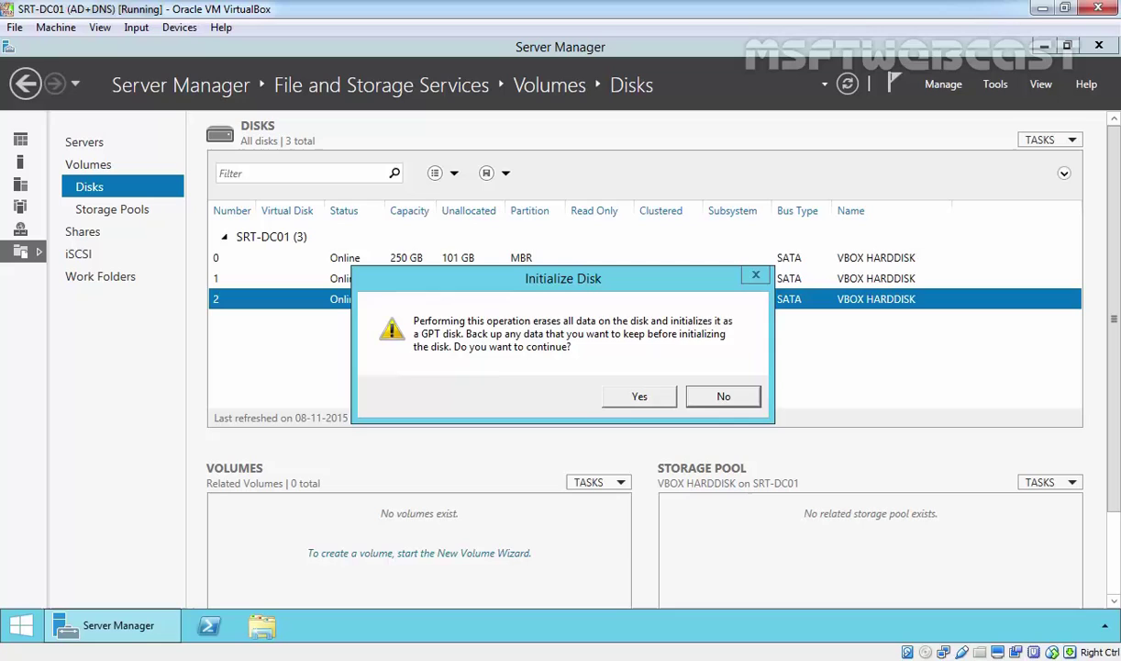
{"action": "left_click", "coordinate": [633, 400]}
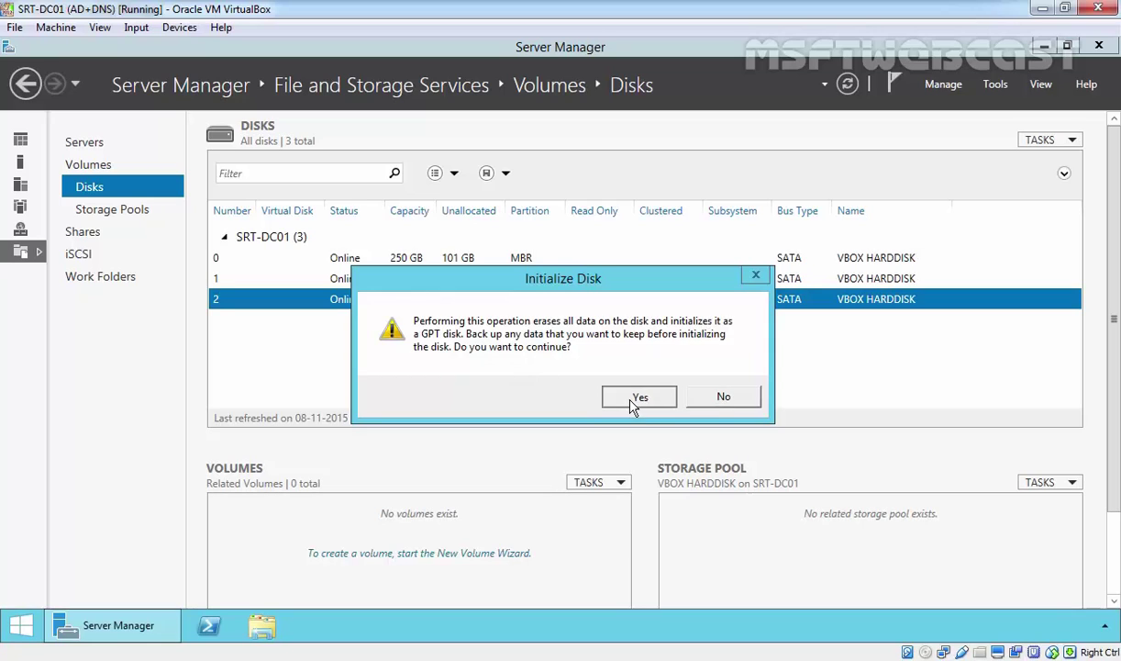
{"action": "left_click", "coordinate": [517, 279]}
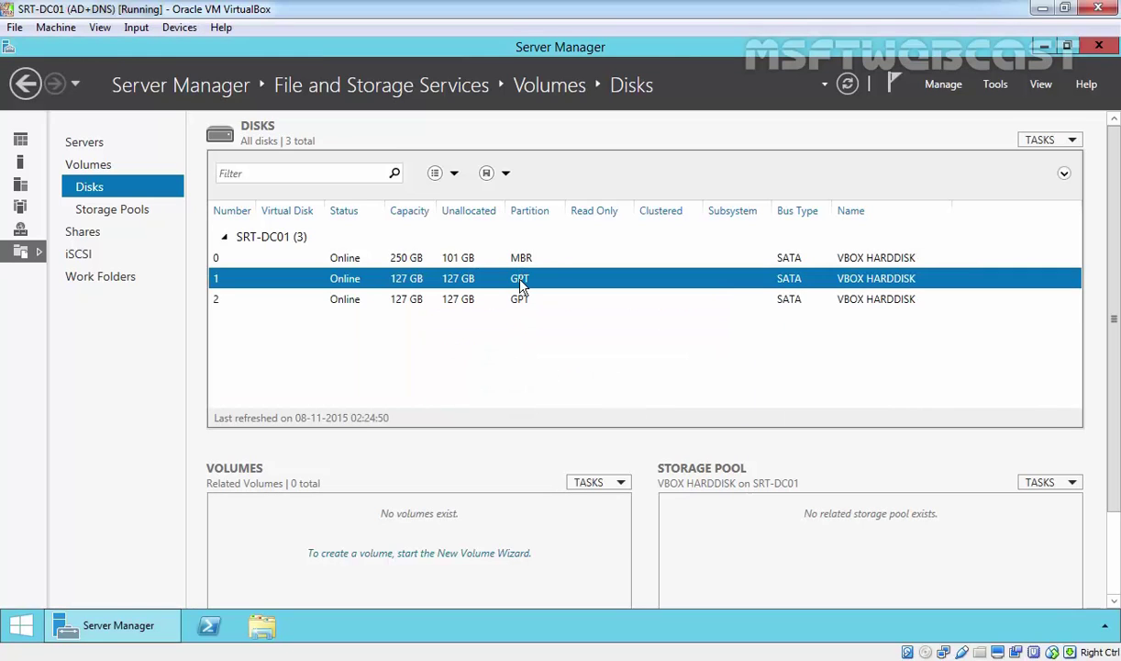
{"action": "left_click", "coordinate": [521, 299]}
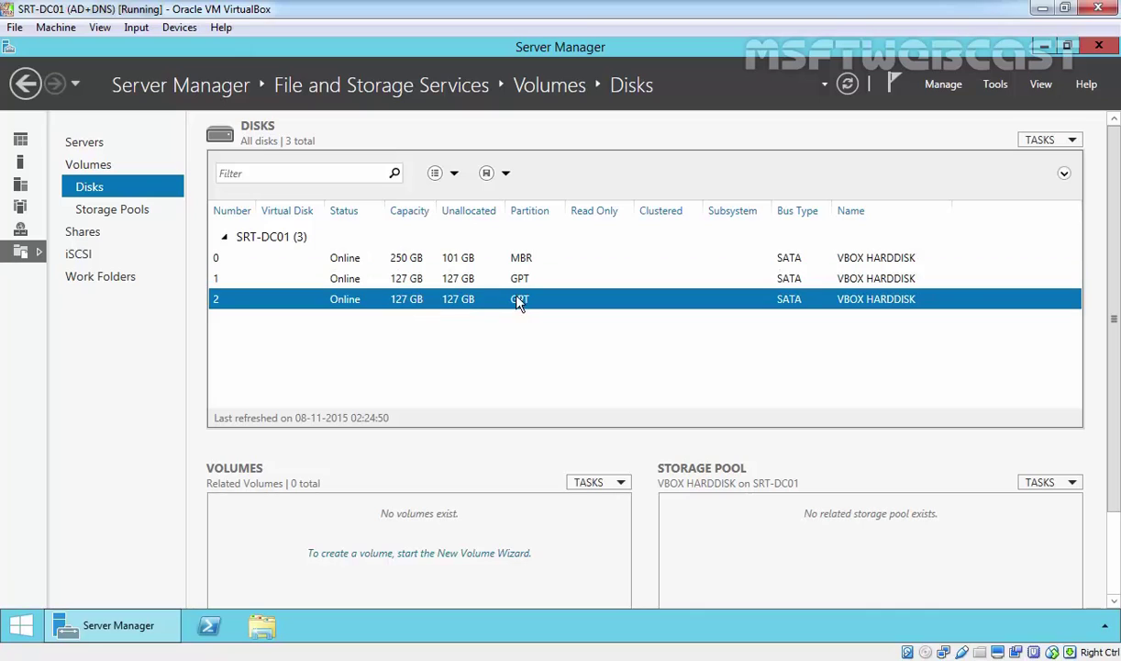
{"action": "left_click", "coordinate": [505, 284]}
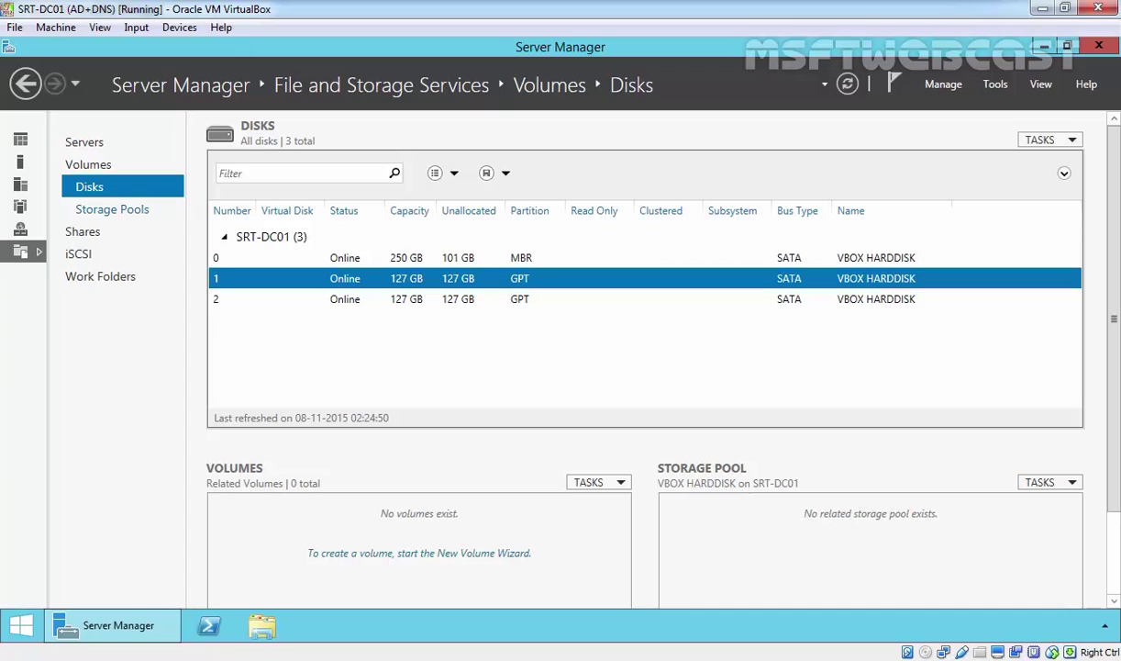
- Start a new storage pool named Pool-1 using the Primordial group of available disks on SRT-DC01
{"action": "left_click", "coordinate": [136, 213]}
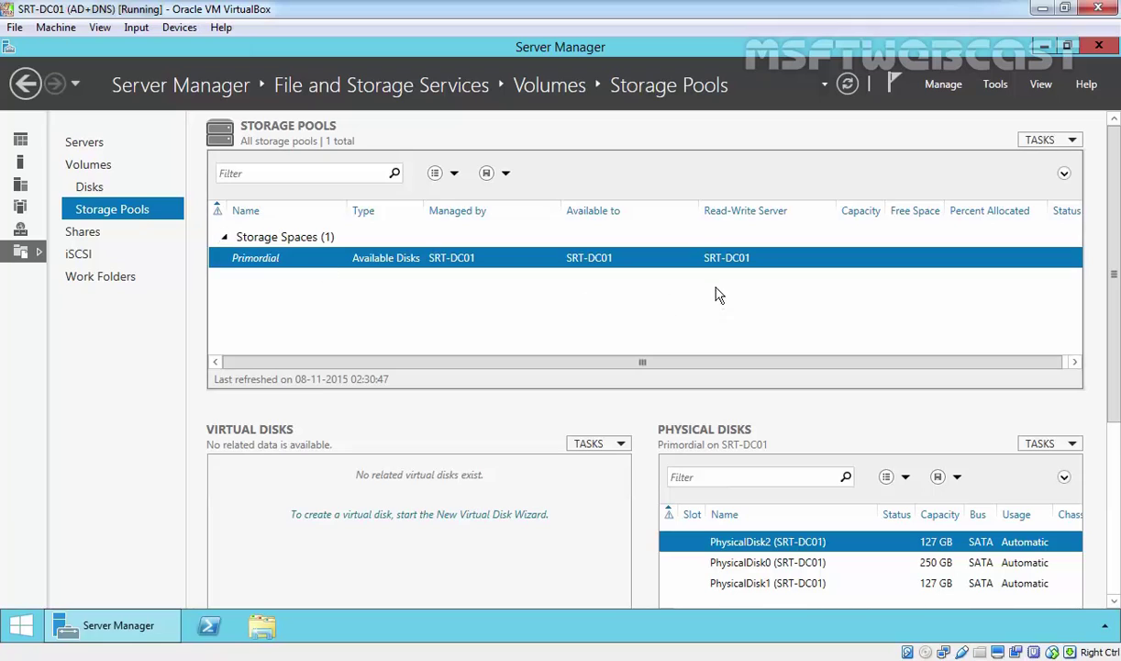
{"action": "left_click", "coordinate": [1070, 142]}
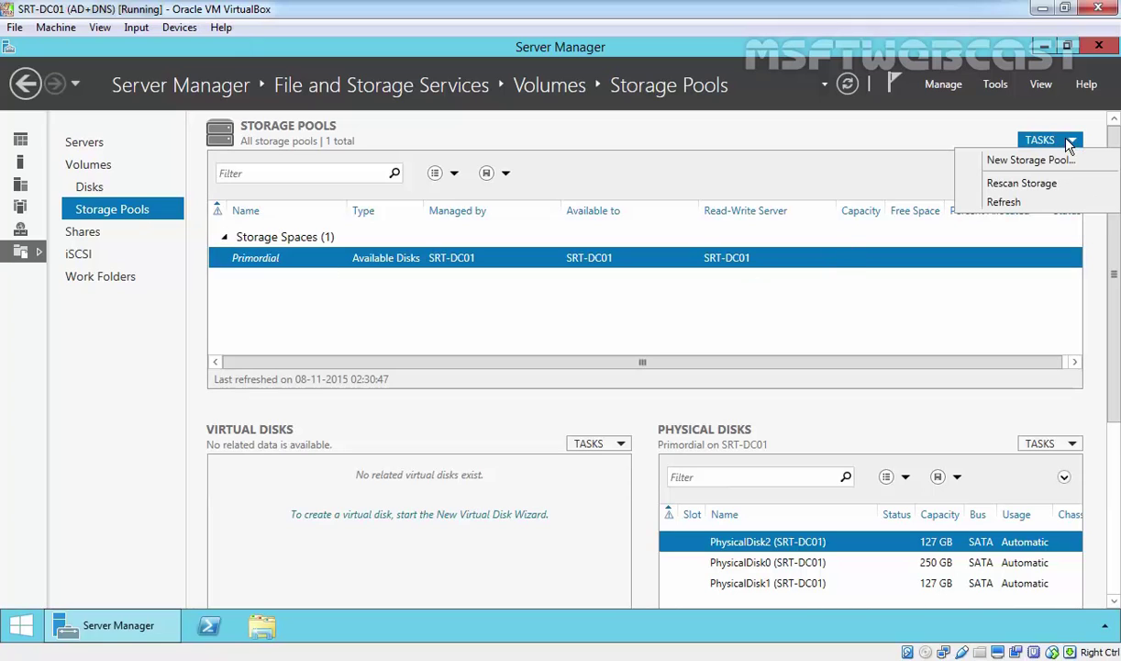
{"action": "left_click", "coordinate": [1057, 161]}
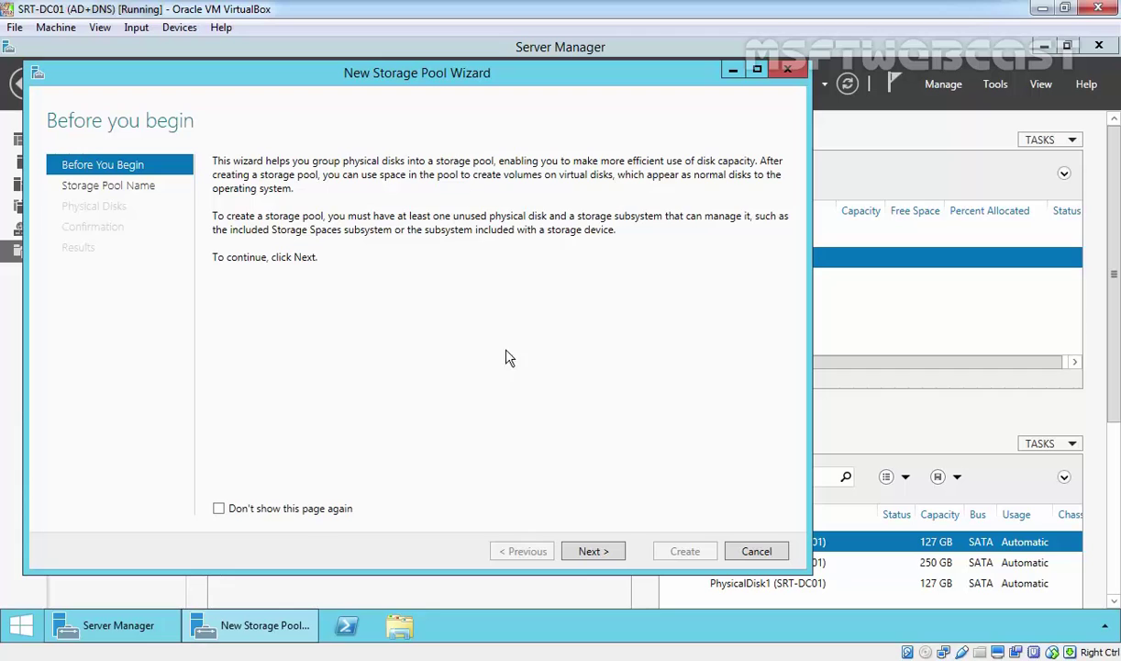
{"action": "left_click", "coordinate": [594, 553]}
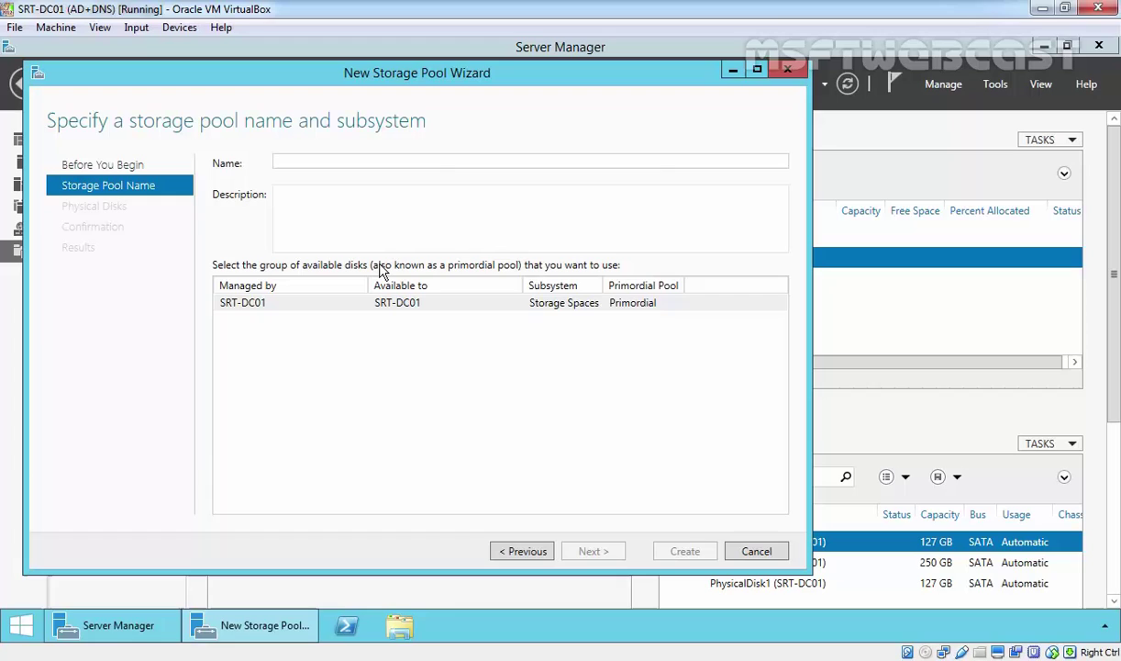
{"action": "type", "text": "Pool-1"}
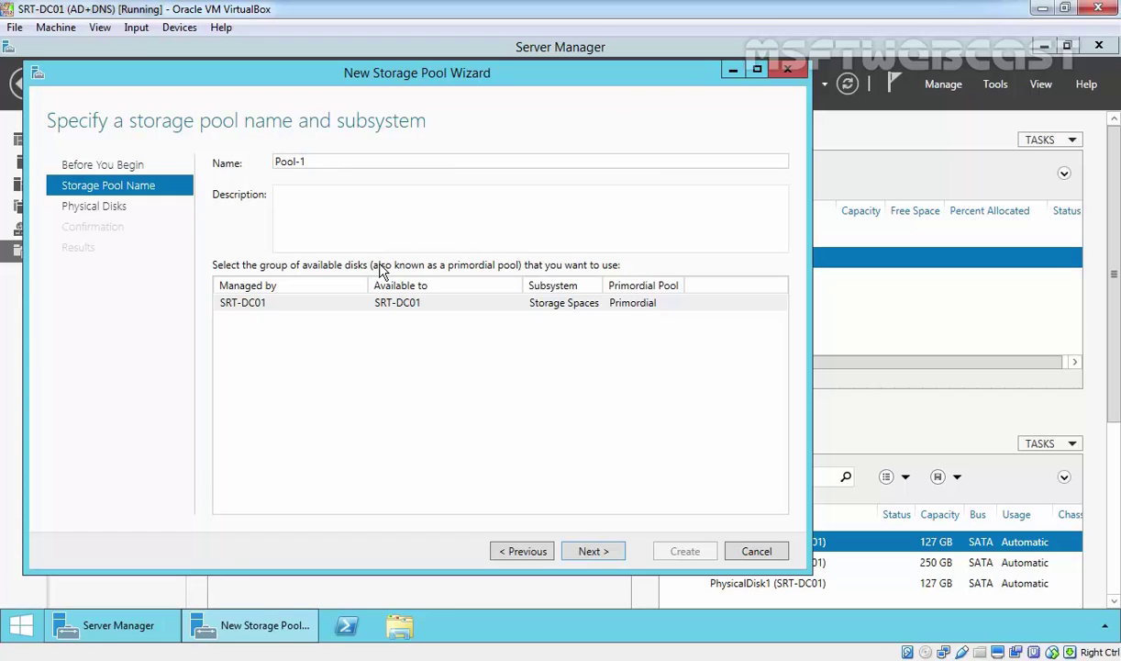
{"action": "key", "text": "Tab"}
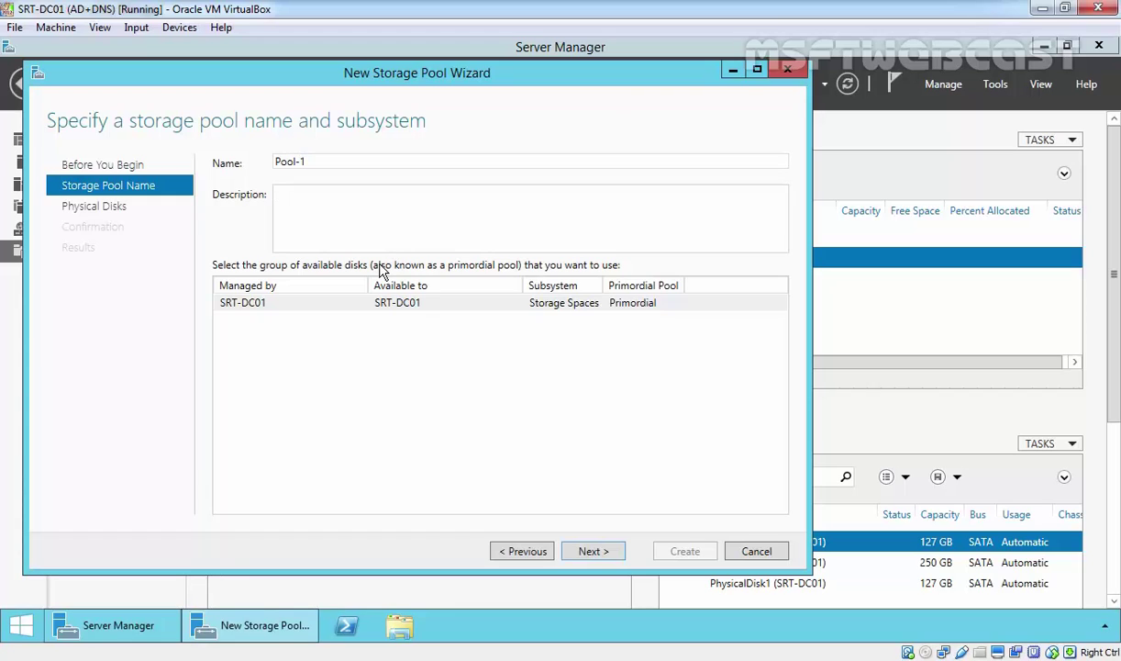
{"action": "left_click", "coordinate": [404, 303]}
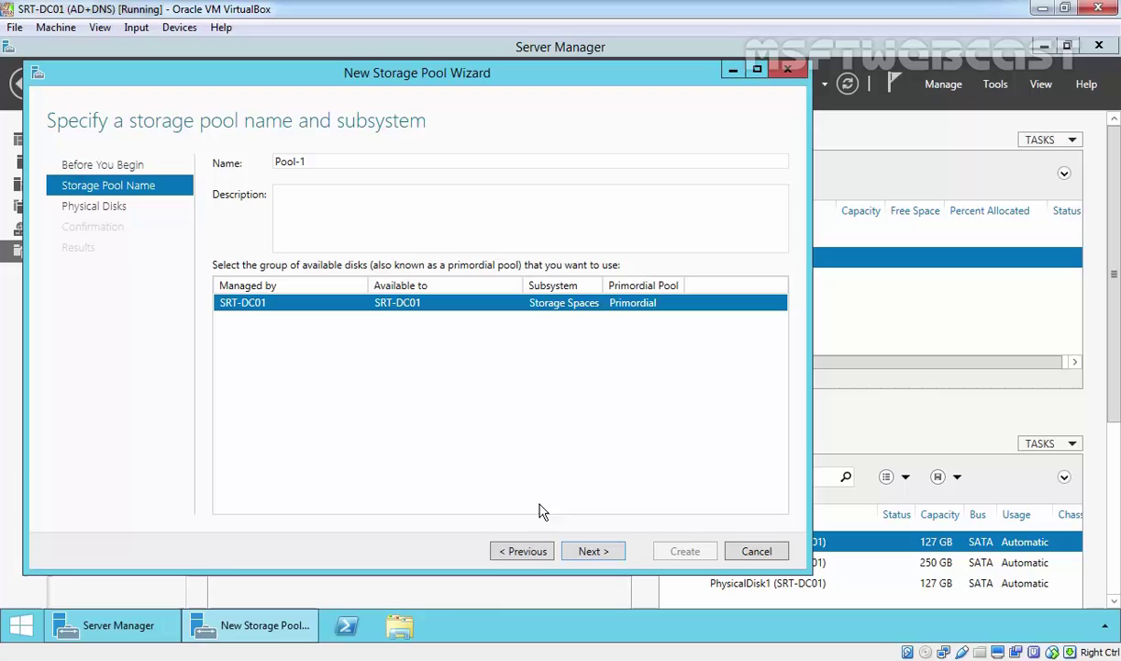
{"action": "left_click", "coordinate": [586, 553]}
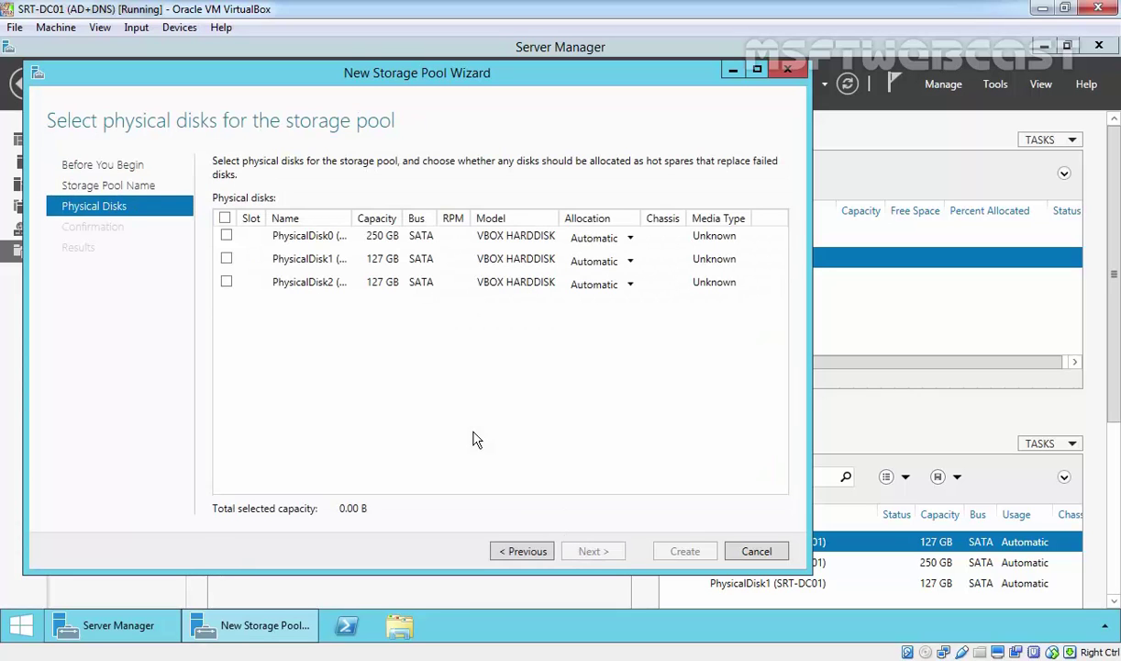
- Add PhysicalDisk1 and PhysicalDisk2 to the storage pool with Automatic allocation, create it and close the wizard
{"action": "left_click", "coordinate": [226, 260]}
{"action": "left_click", "coordinate": [226, 283]}
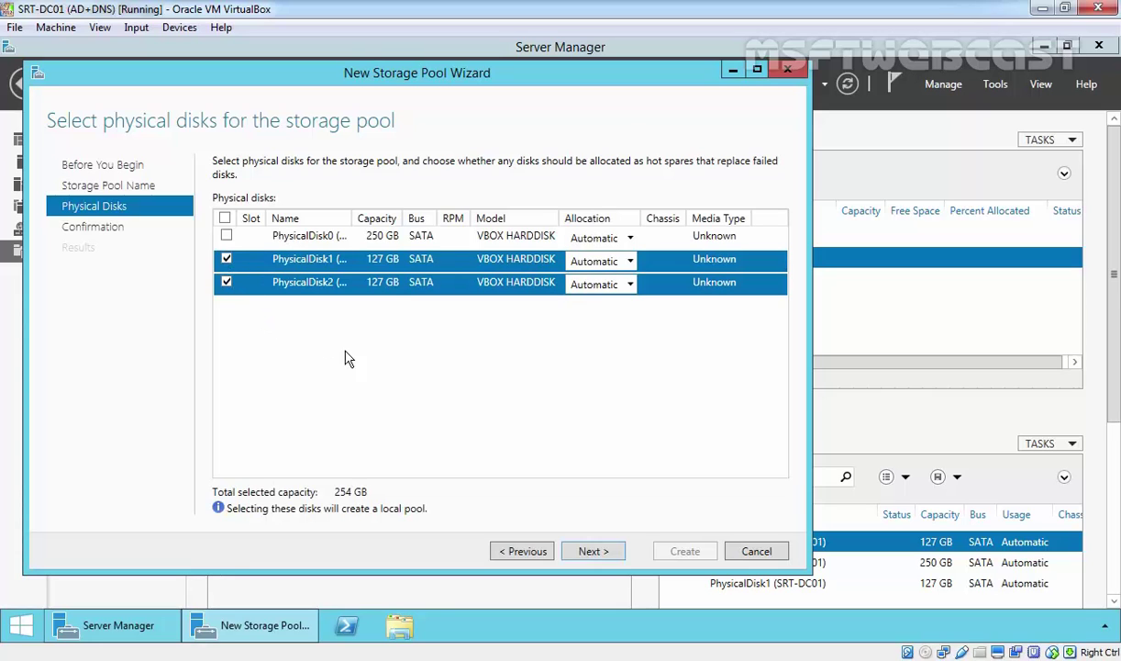
{"action": "left_click", "coordinate": [592, 551]}
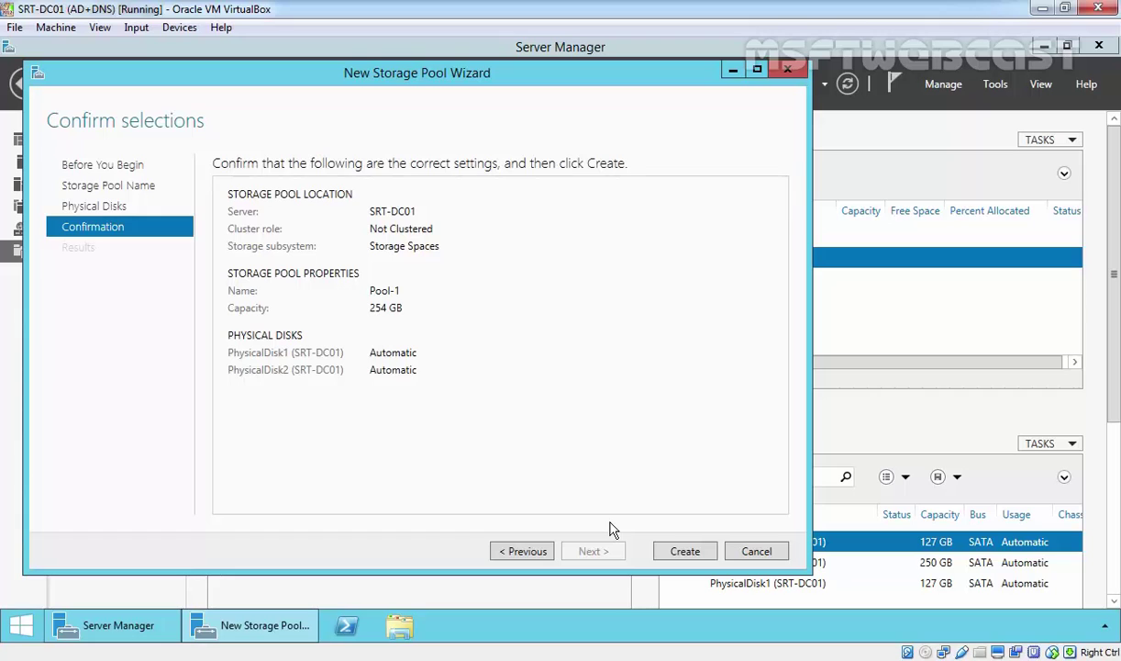
{"action": "left_click", "coordinate": [684, 551]}
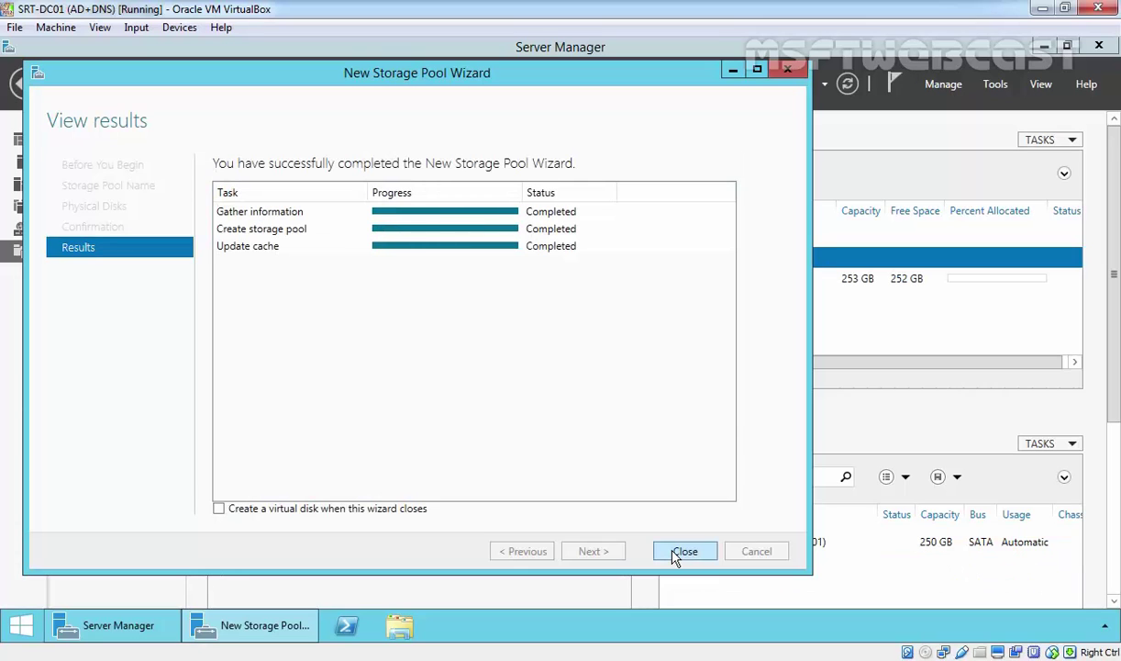
{"action": "left_click", "coordinate": [684, 551]}
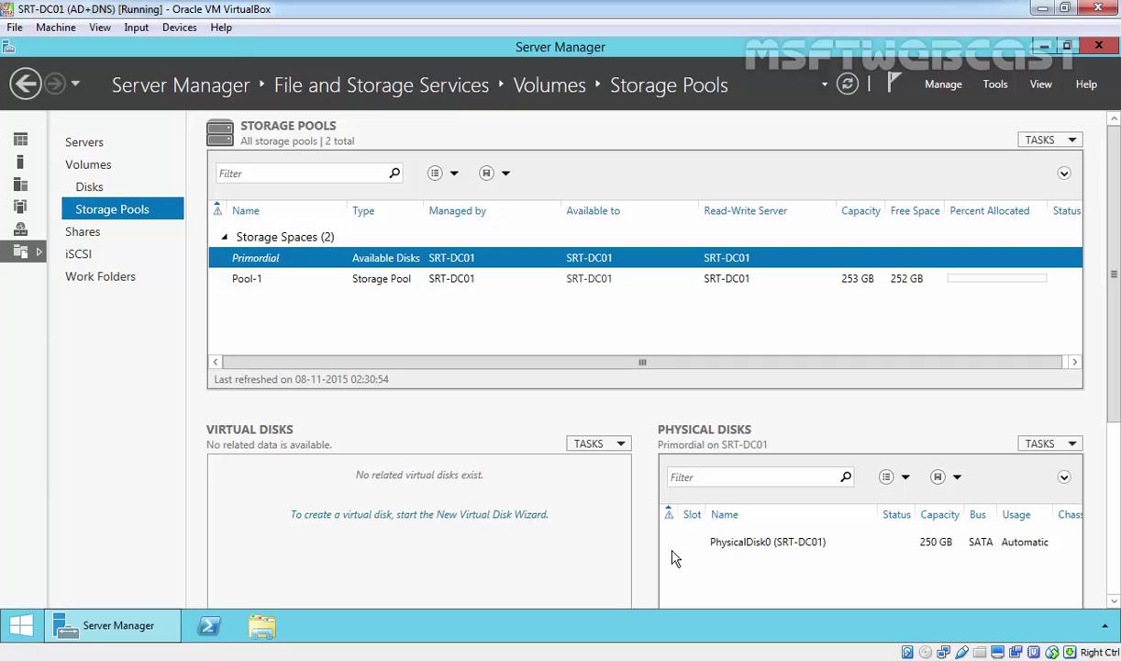
- Start a new virtual disk in the Pool-1 storage pool and name it vDISK1
{"action": "left_click", "coordinate": [416, 280]}
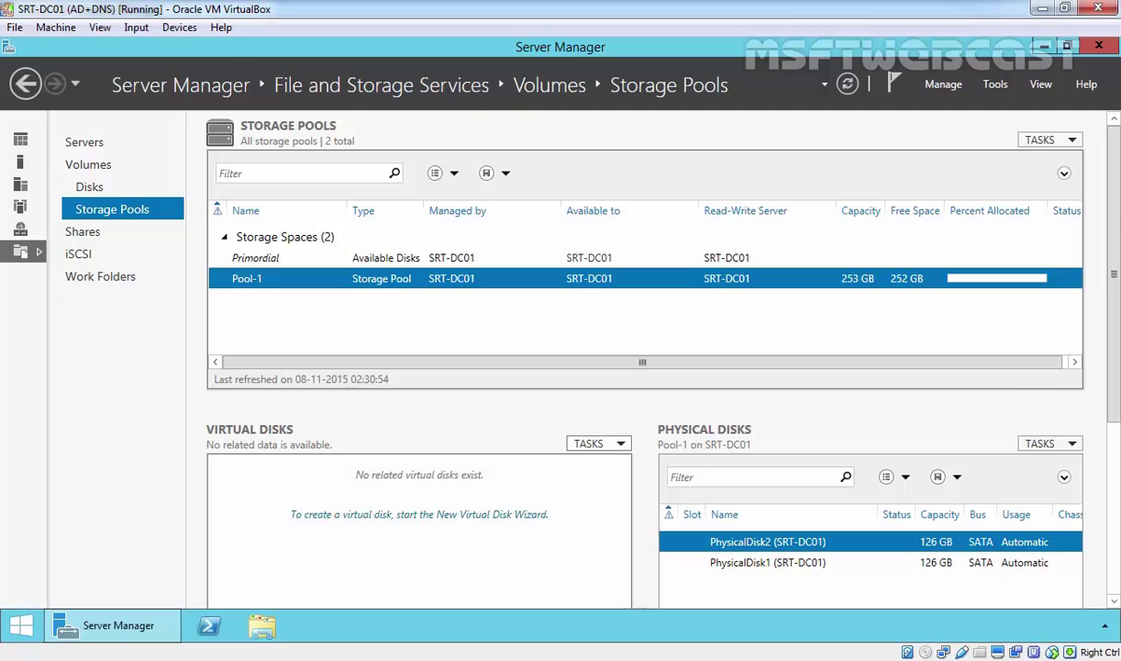
{"action": "left_click", "coordinate": [620, 446]}
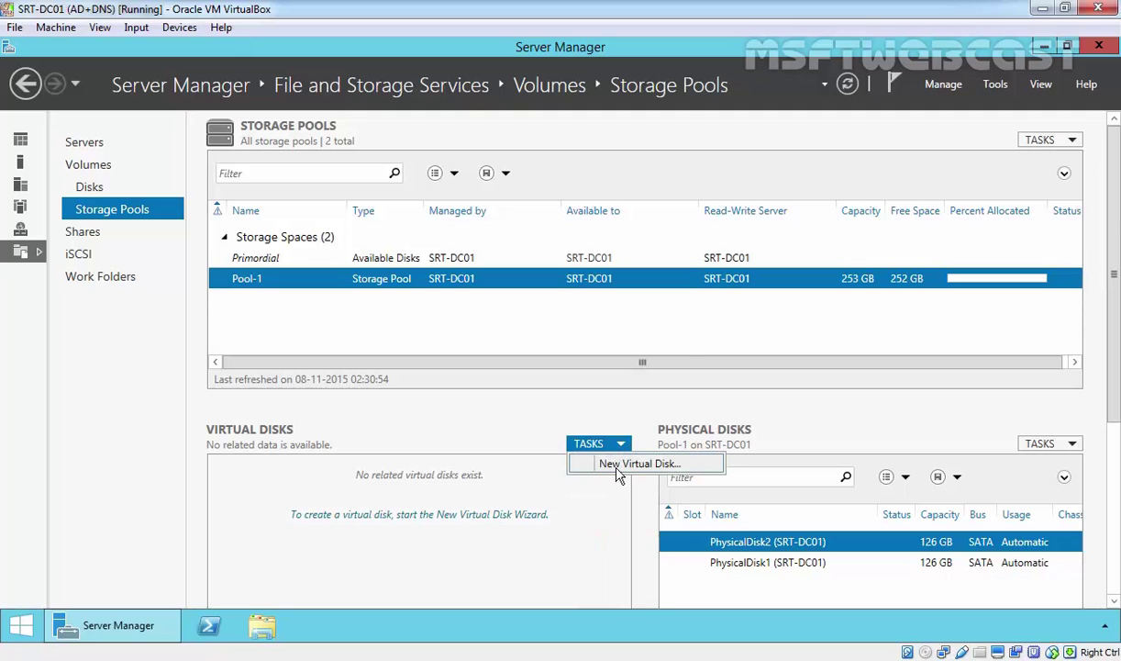
{"action": "left_click", "coordinate": [618, 465]}
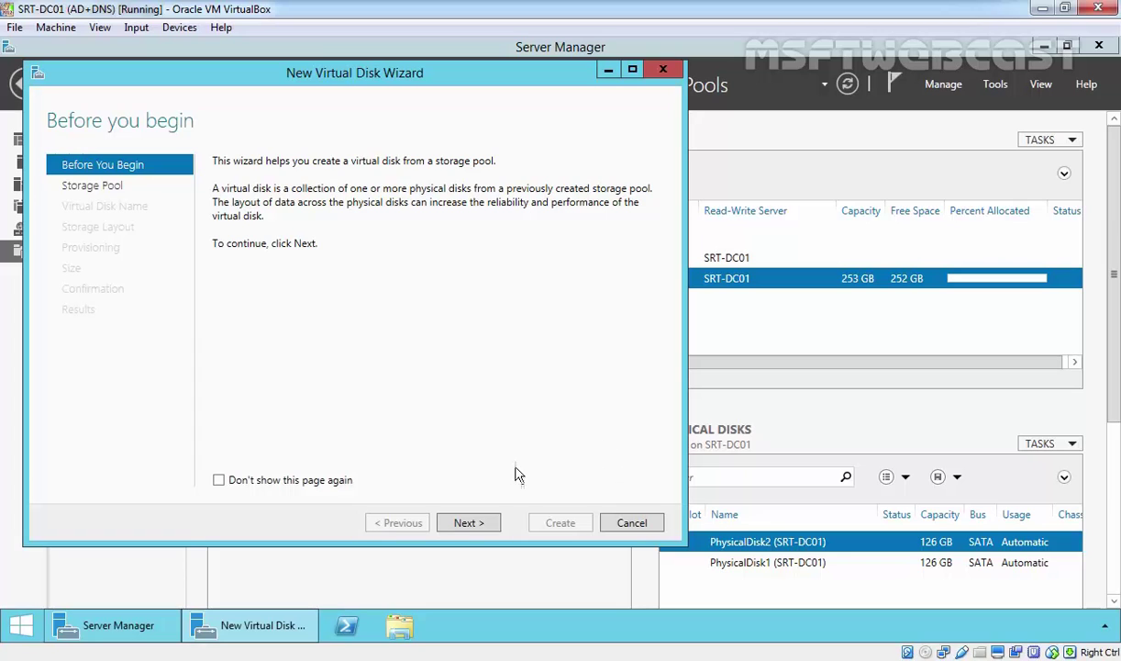
{"action": "left_click", "coordinate": [465, 523]}
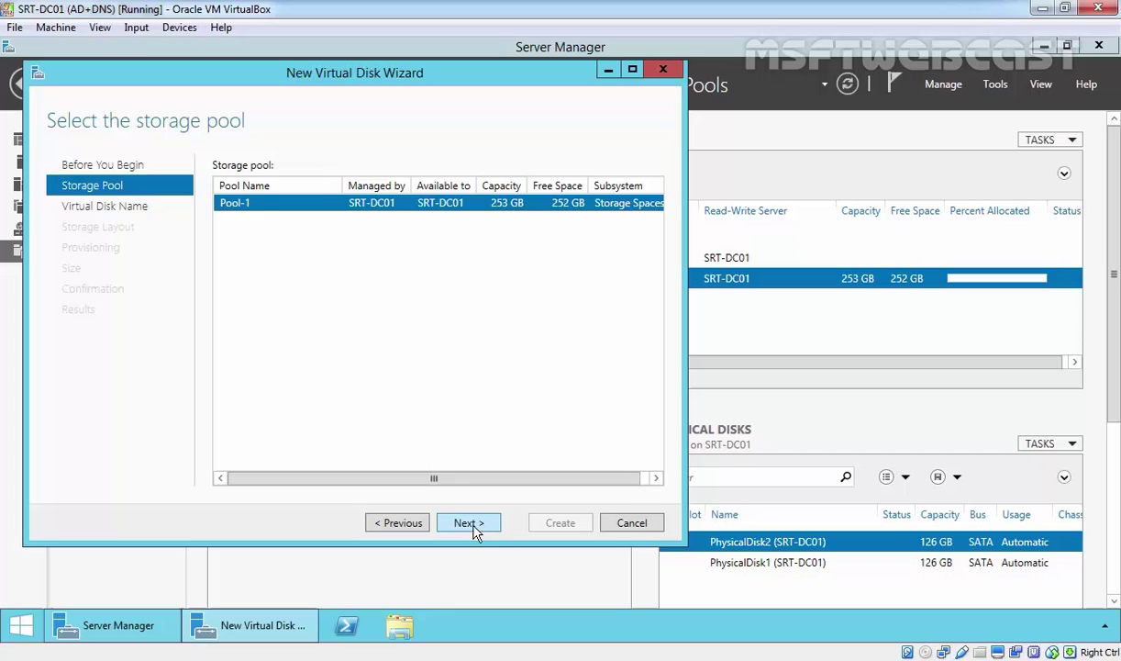
{"action": "left_click", "coordinate": [472, 530]}
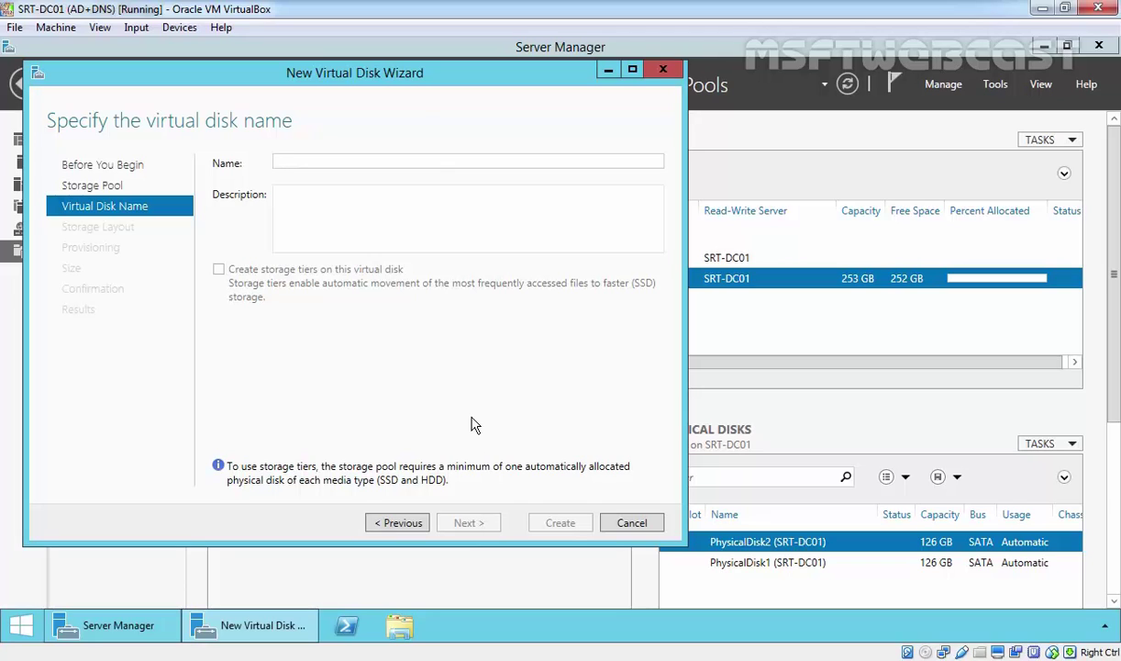
{"action": "type", "text": "VDISK1"}
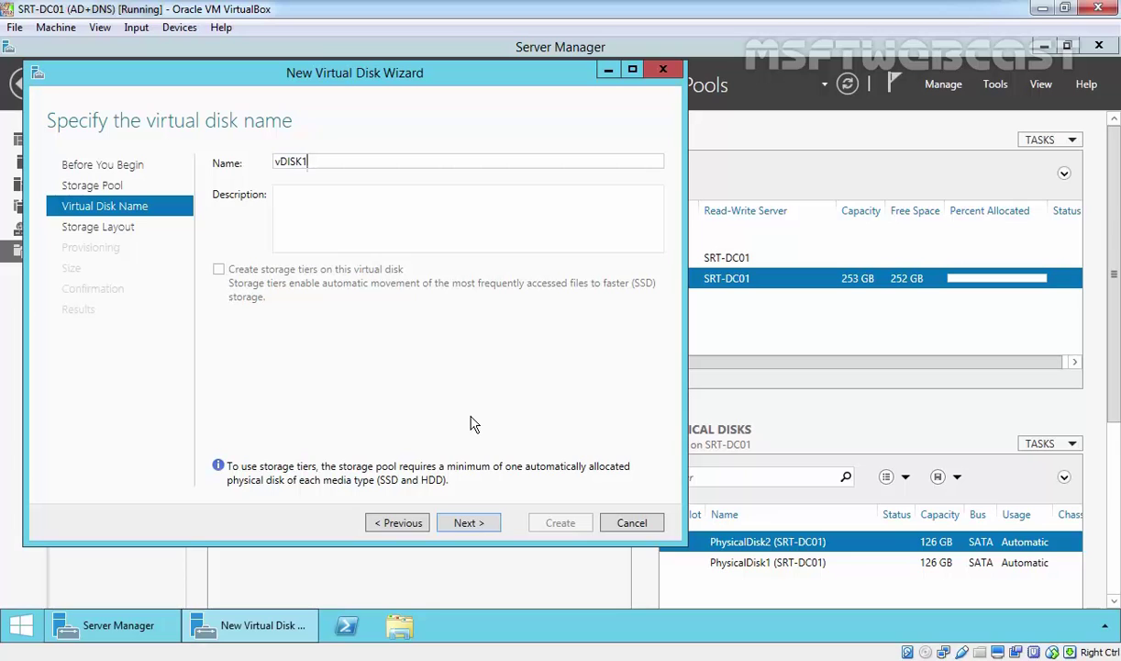
{"action": "left_click", "coordinate": [470, 523]}
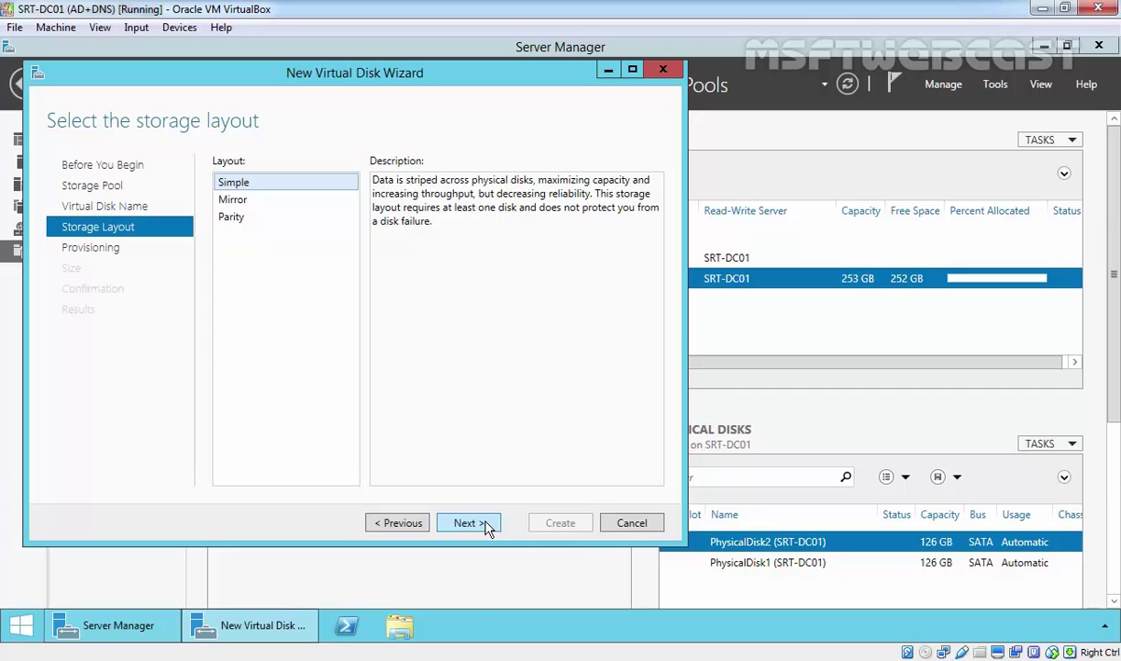
- Review the Mirror and Parity layout descriptions, choose the Simple layout and set the provisioning type to Thin
{"action": "left_click", "coordinate": [252, 200]}
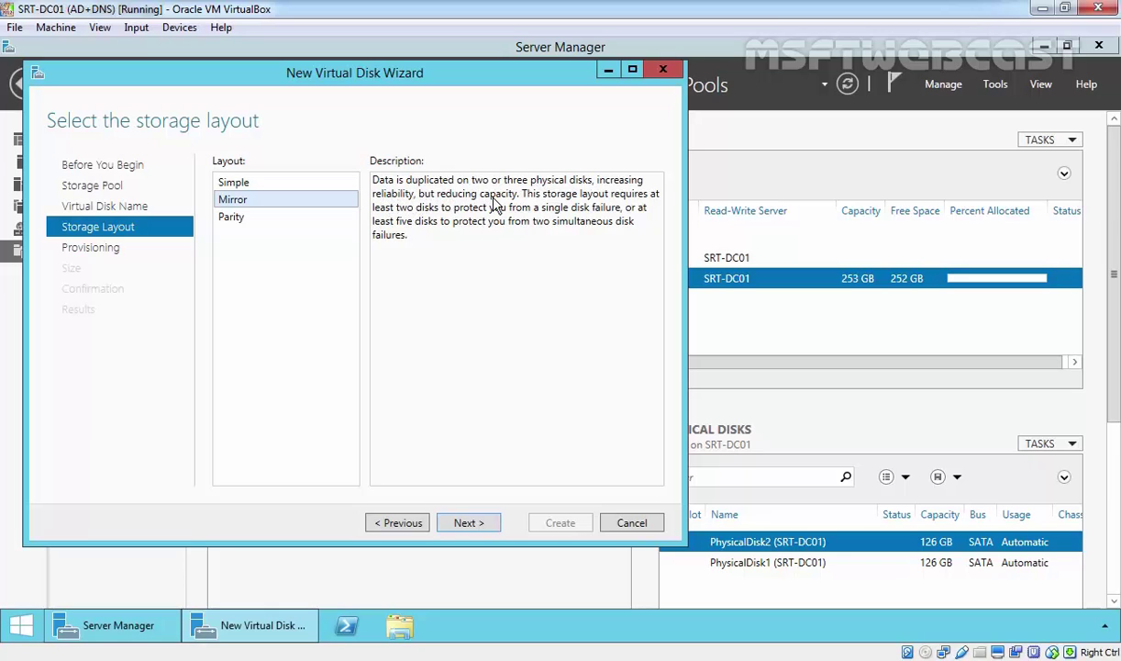
{"action": "left_click", "coordinate": [252, 222]}
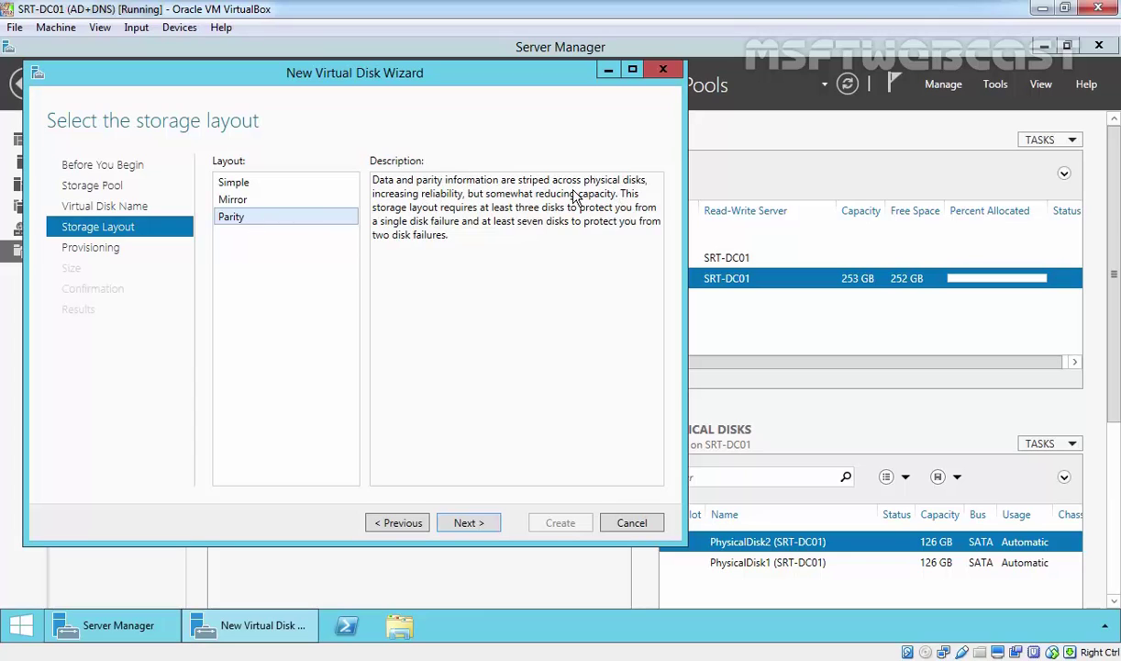
{"action": "left_click", "coordinate": [245, 187]}
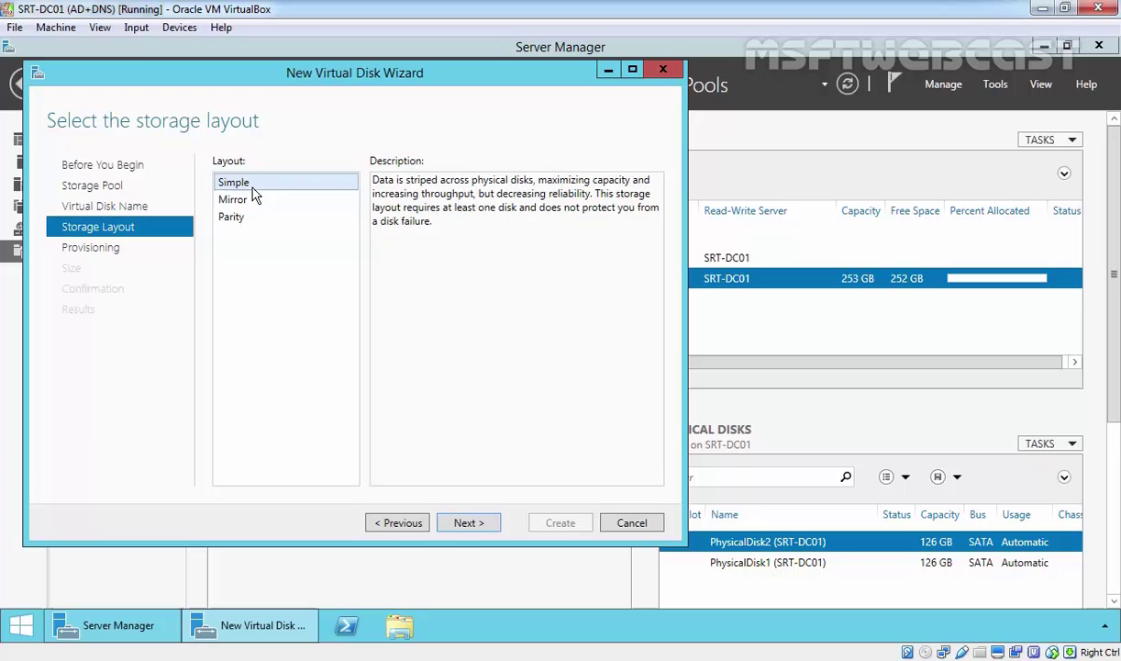
{"action": "left_click", "coordinate": [465, 525]}
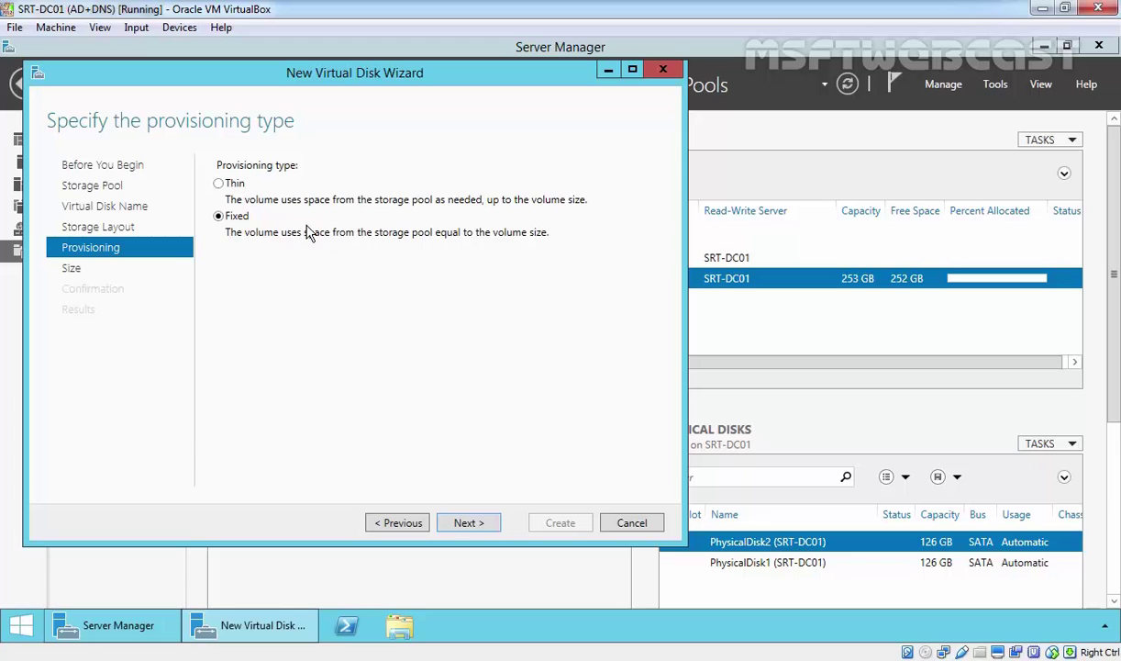
{"action": "left_click", "coordinate": [223, 184]}
{"action": "left_click", "coordinate": [473, 525]}
- Create the virtual disk with a size of 50 GB and close the wizard without launching volume creation
{"action": "left_click", "coordinate": [261, 187]}
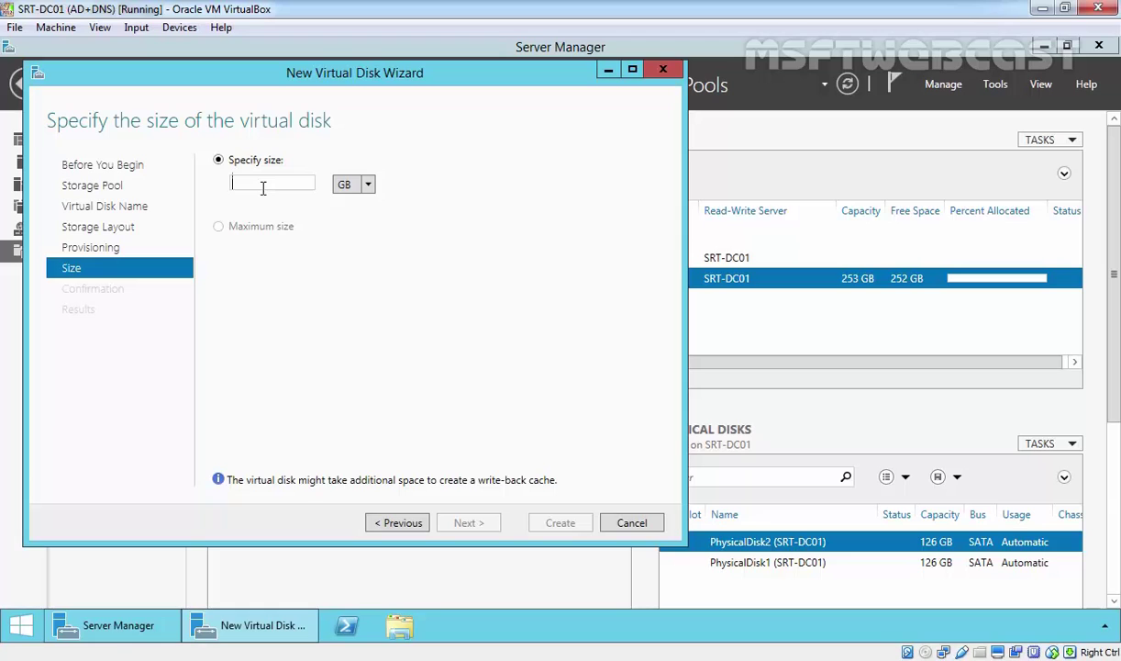
{"action": "type", "text": "50"}
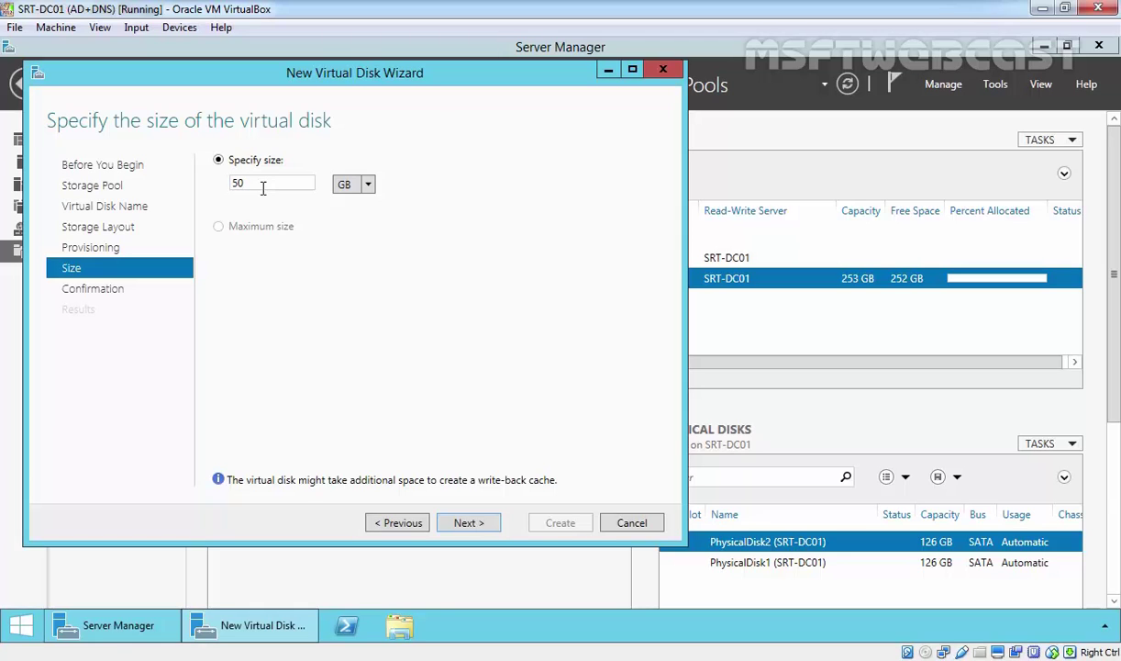
{"action": "left_click", "coordinate": [459, 521]}
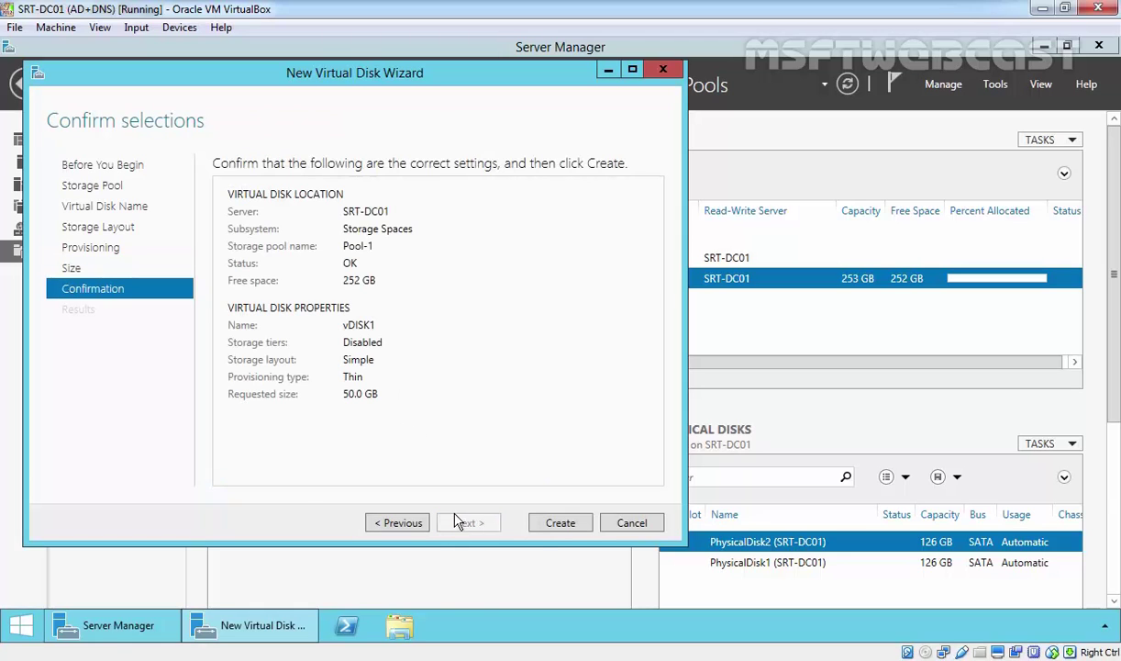
{"action": "left_click", "coordinate": [562, 529]}
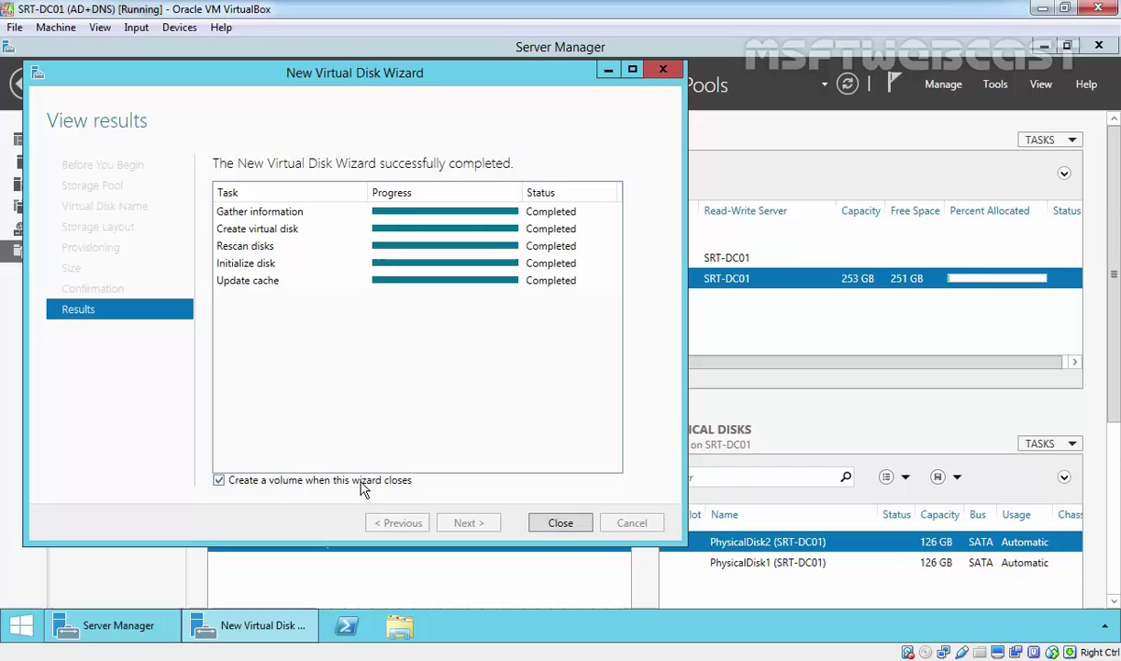
{"action": "left_click", "coordinate": [303, 480]}
{"action": "left_click", "coordinate": [532, 522]}
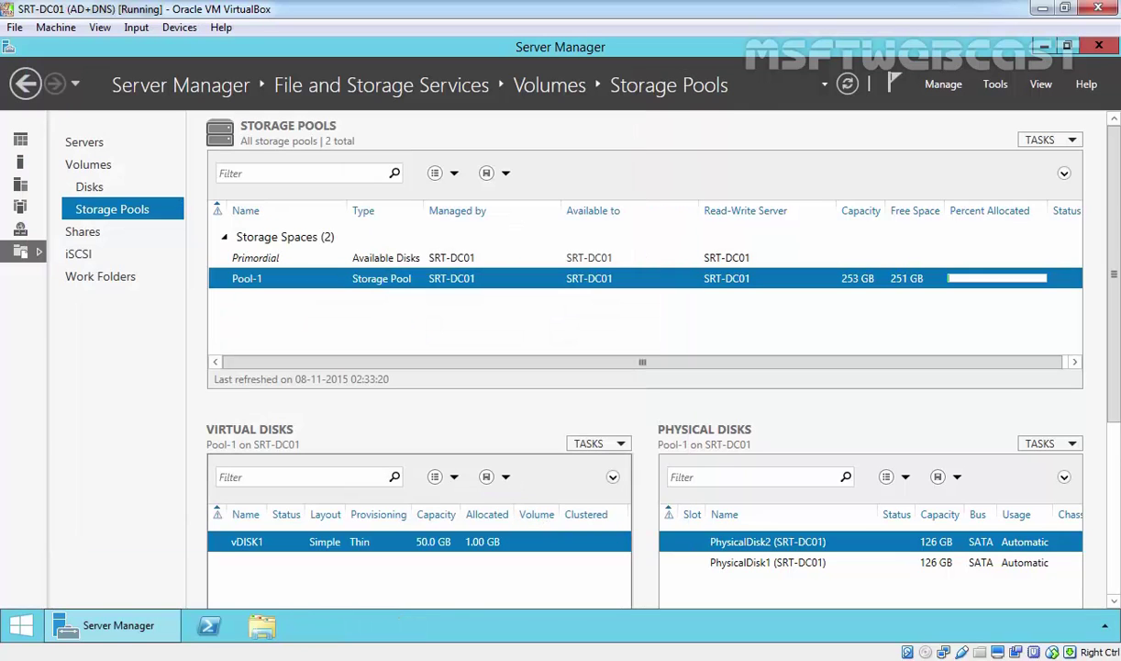
- Start a new volume on virtual disk vDISK1, selecting Disk 3 on server SRT-DC01 as its location
{"action": "right_click", "coordinate": [381, 542]}
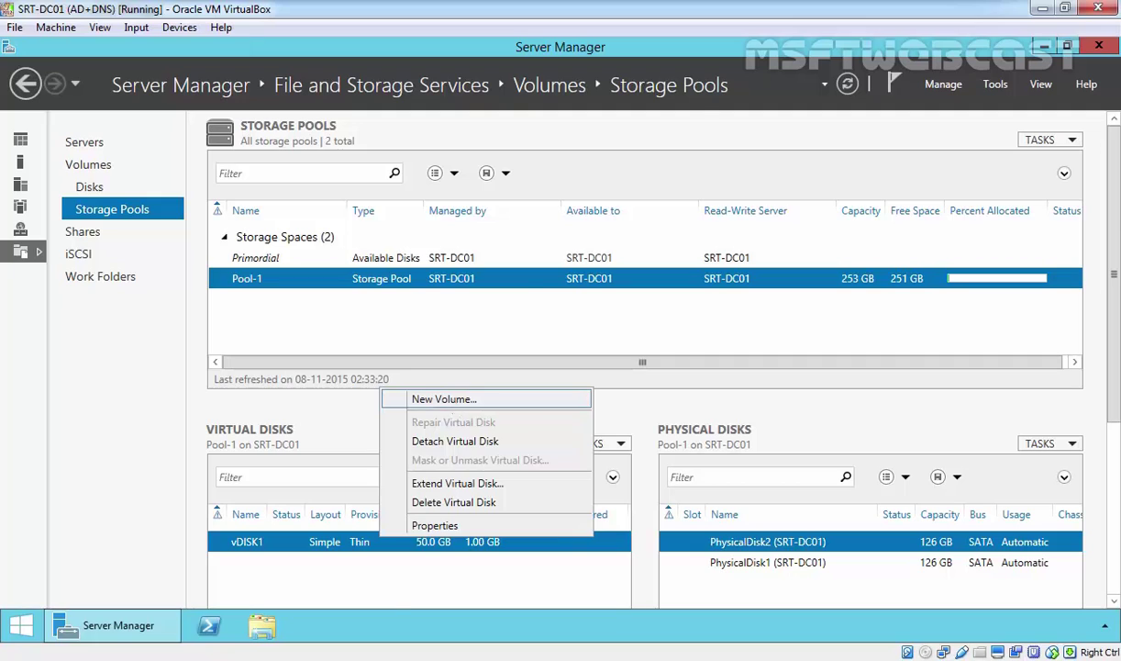
{"action": "left_click", "coordinate": [450, 400]}
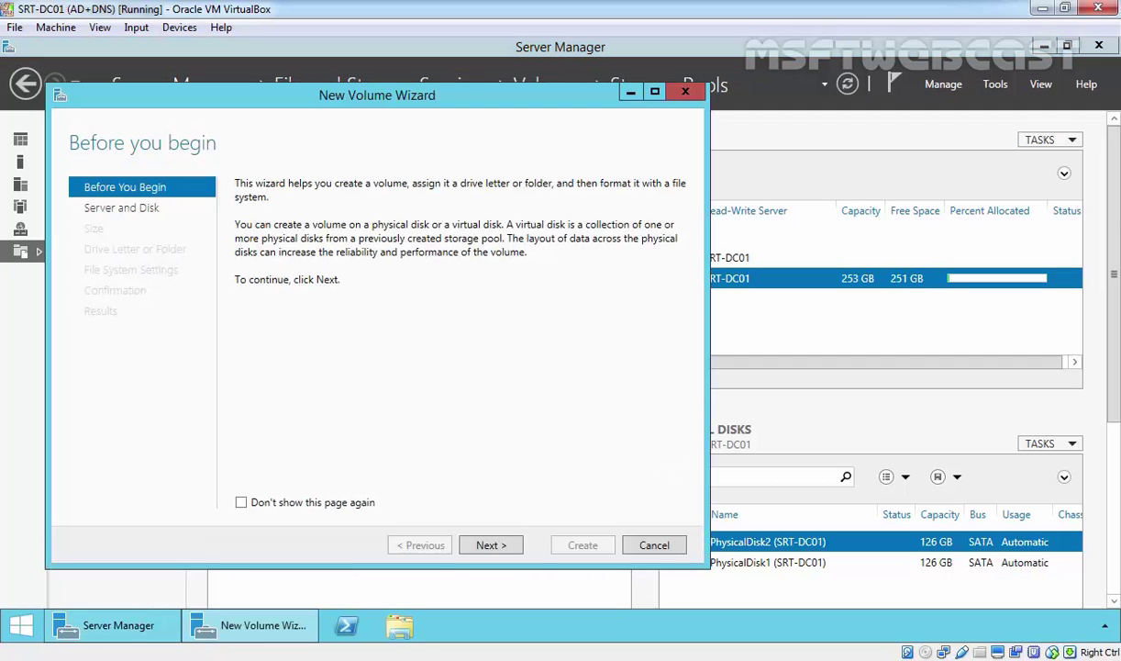
{"action": "left_click", "coordinate": [492, 545]}
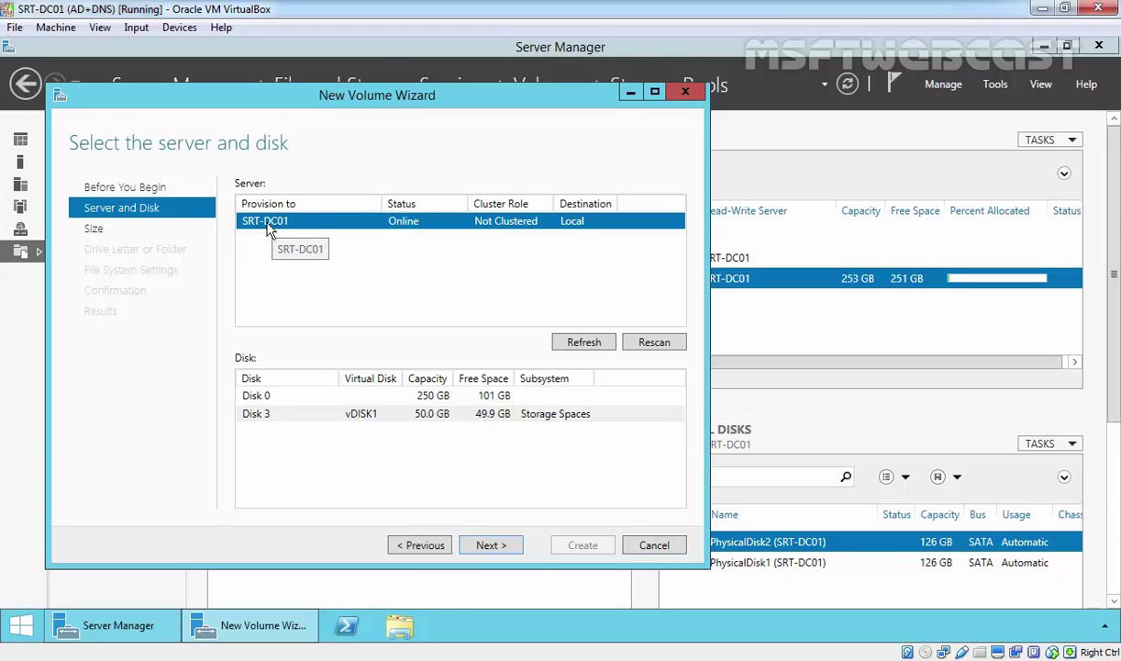
{"action": "left_click", "coordinate": [260, 414]}
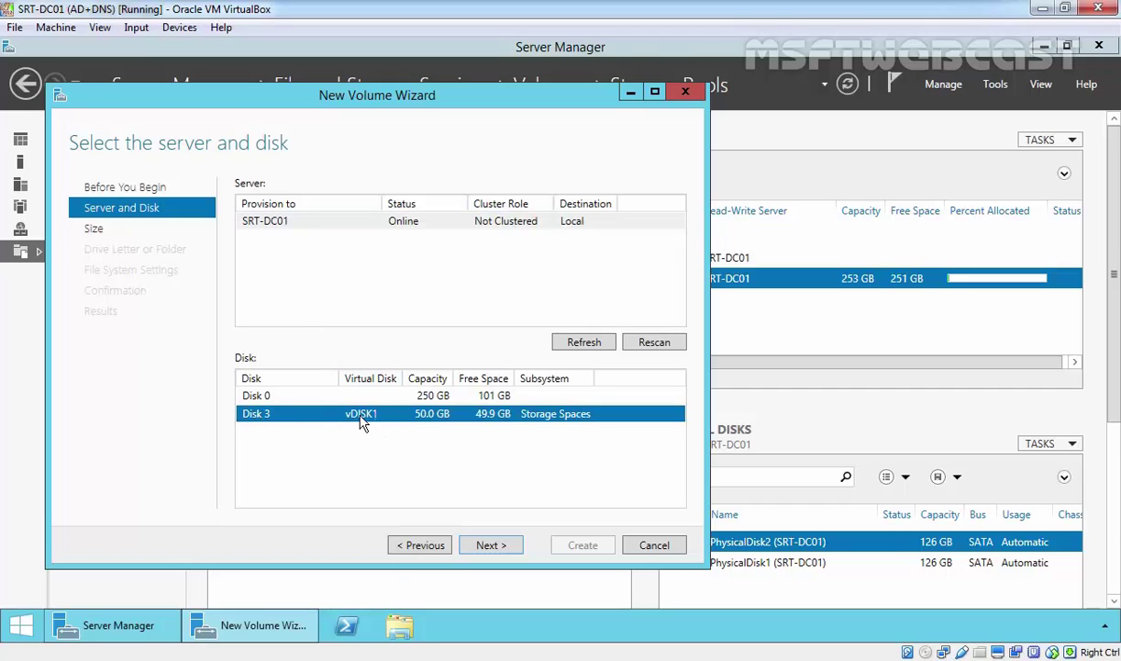
{"action": "left_click", "coordinate": [491, 546]}
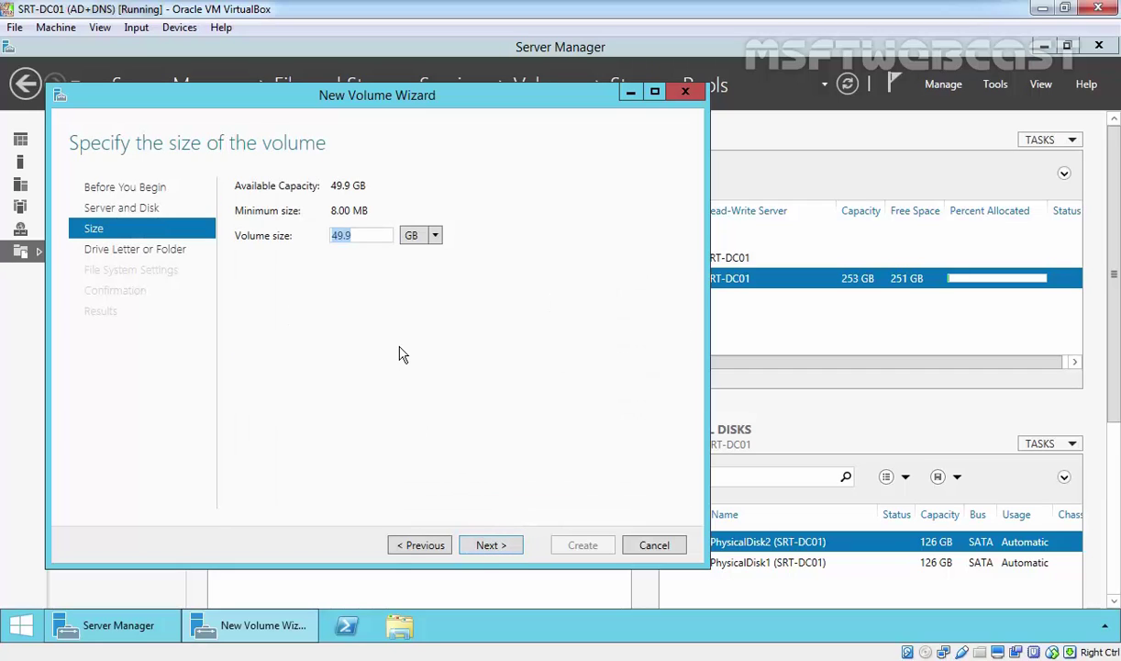
- Create the volume with a size of 25 GB, keeping drive letter F and the default NTFS settings, and close the wizard
{"action": "type", "text": "25"}
{"action": "left_click", "coordinate": [492, 545]}
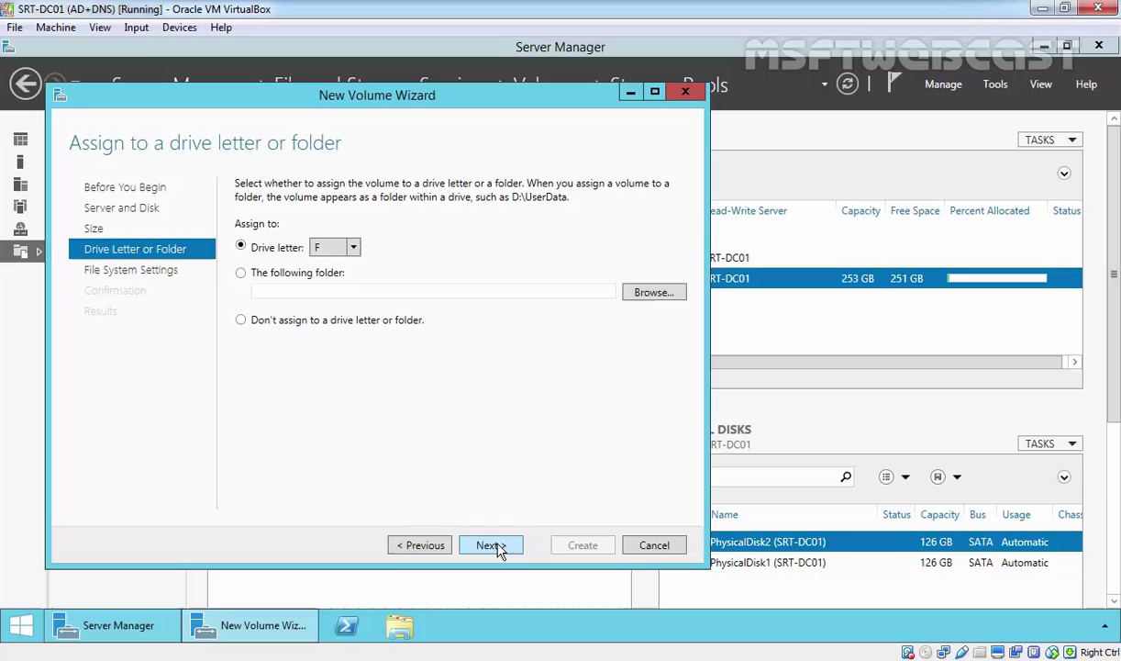
{"action": "left_click", "coordinate": [492, 546]}
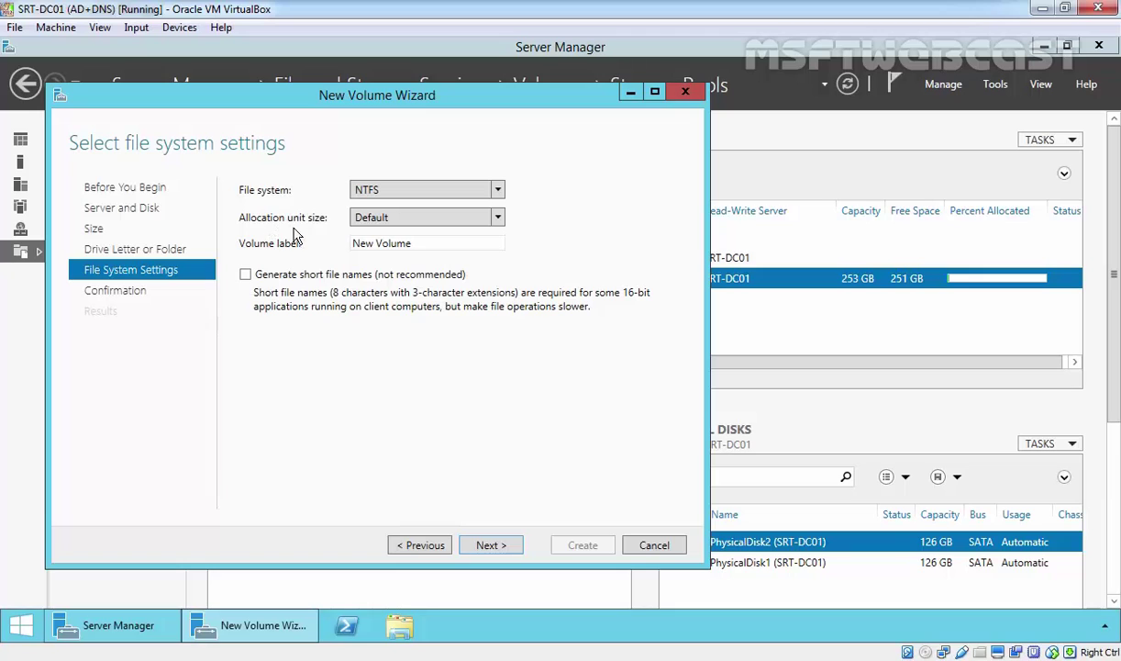
{"action": "left_click", "coordinate": [489, 546]}
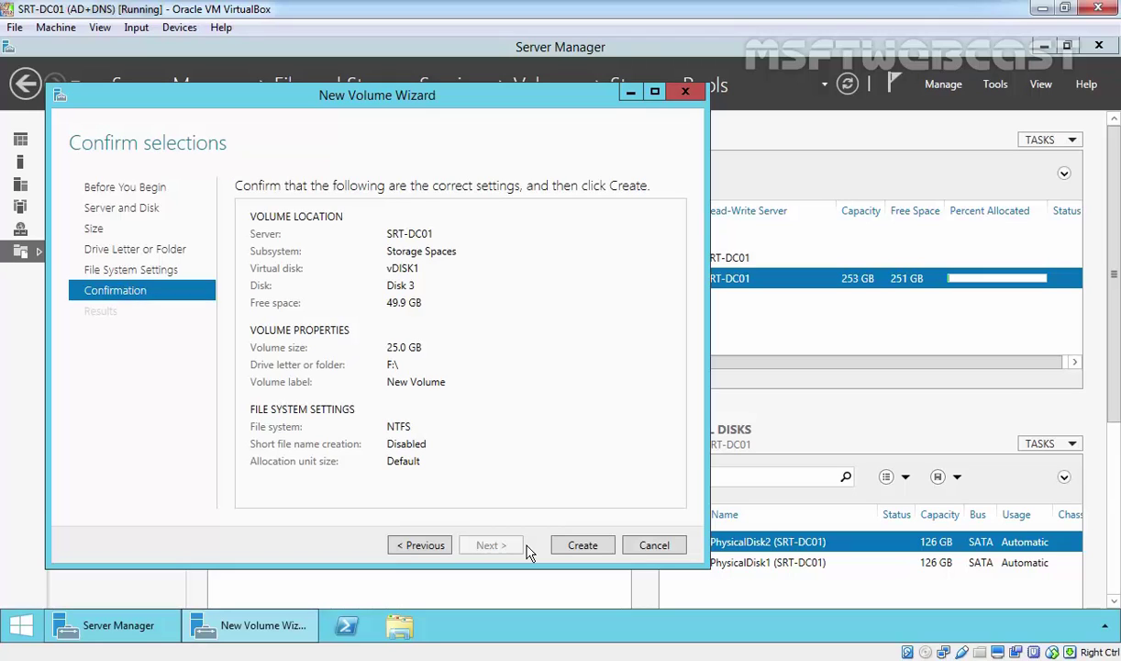
{"action": "left_click", "coordinate": [575, 546]}
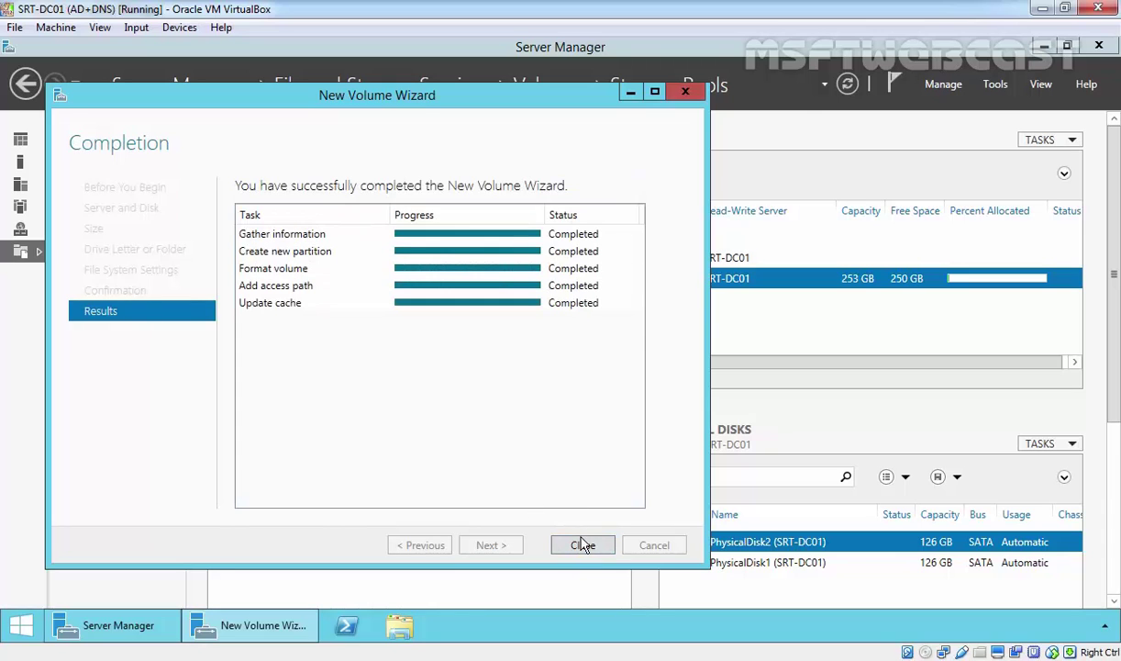
{"action": "left_click", "coordinate": [581, 544]}
- Check the new F: volume in File Explorer and in Server Manager's disk, storage pool and volume lists
{"action": "left_click", "coordinate": [263, 626]}
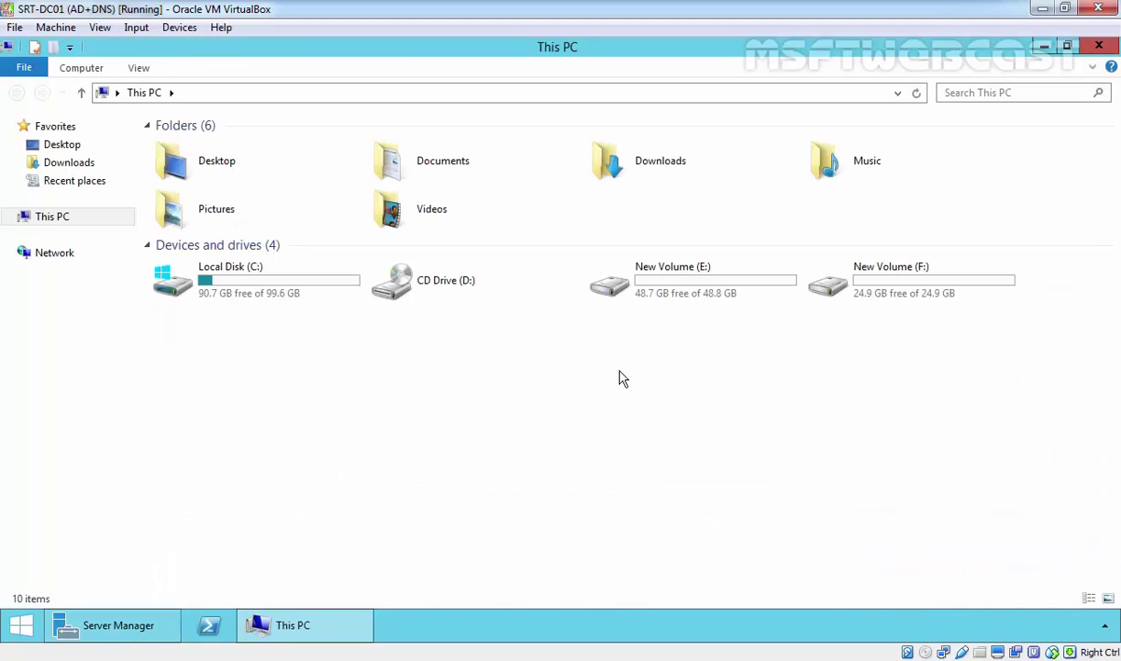
{"action": "left_click", "coordinate": [913, 290]}
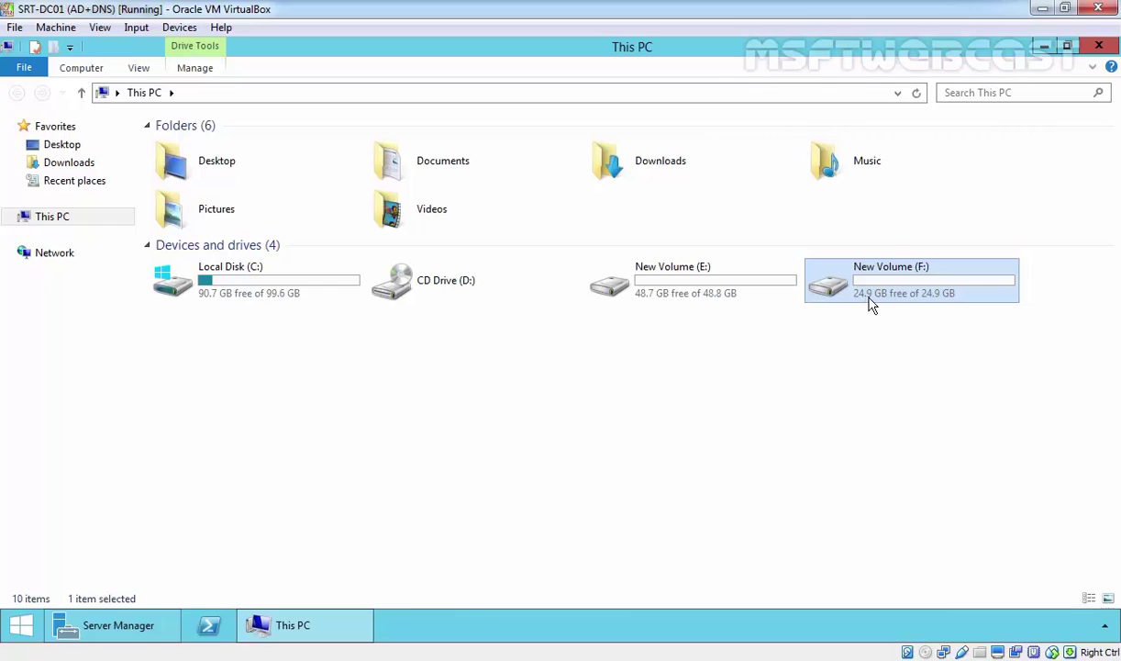
{"action": "left_click", "coordinate": [101, 622]}
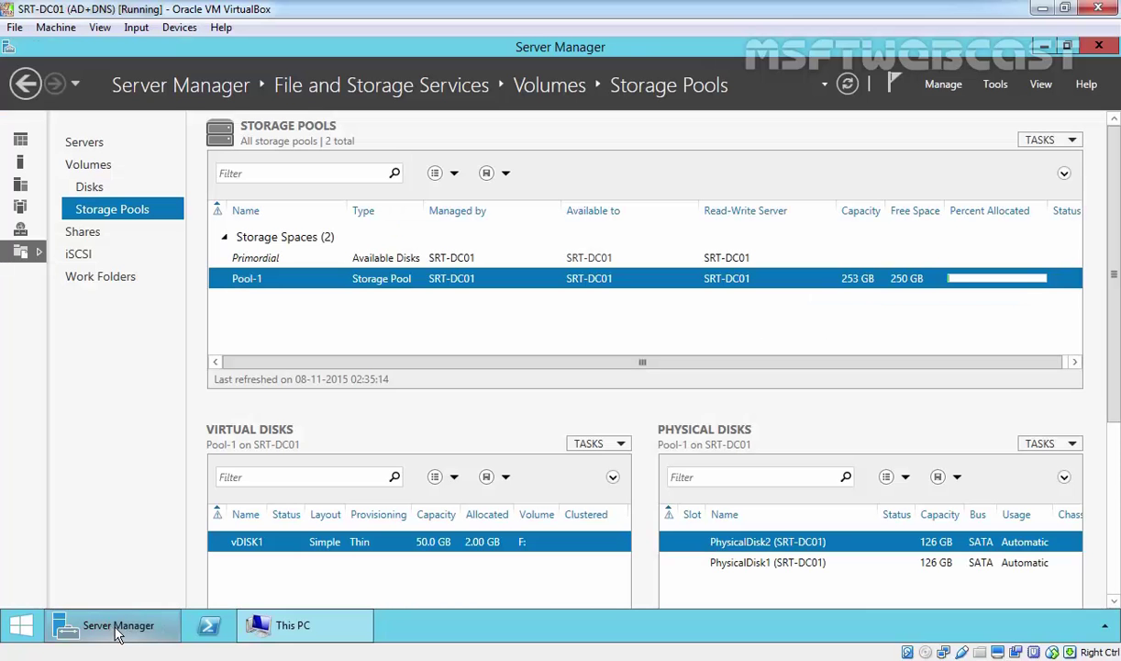
{"action": "left_click", "coordinate": [88, 187]}
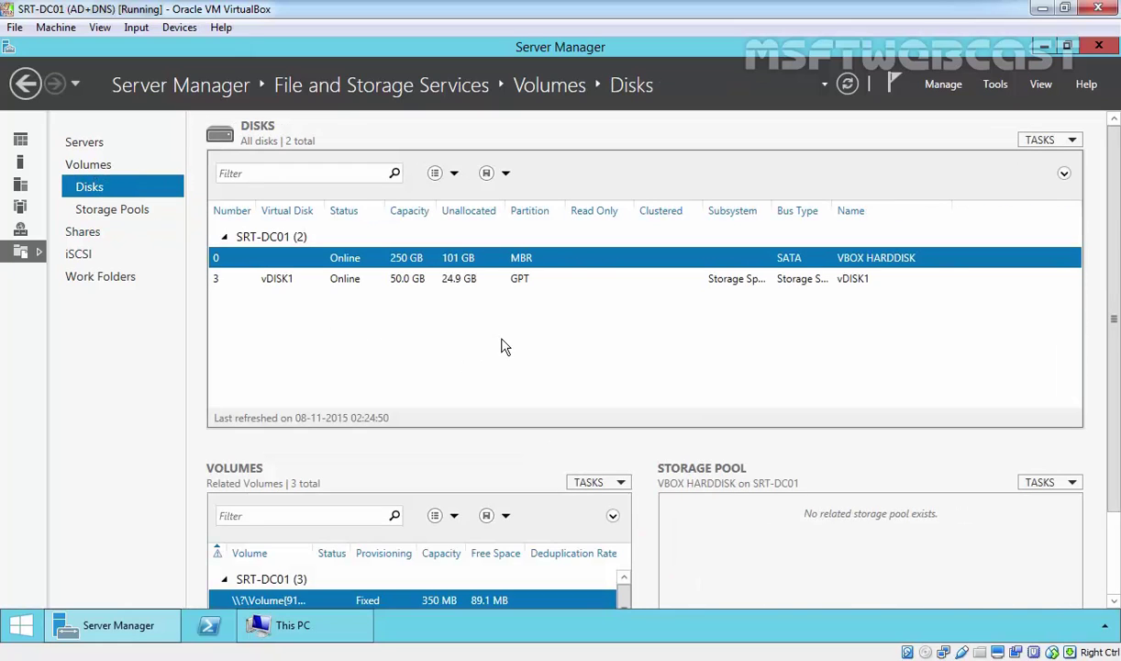
{"action": "left_click", "coordinate": [101, 211]}
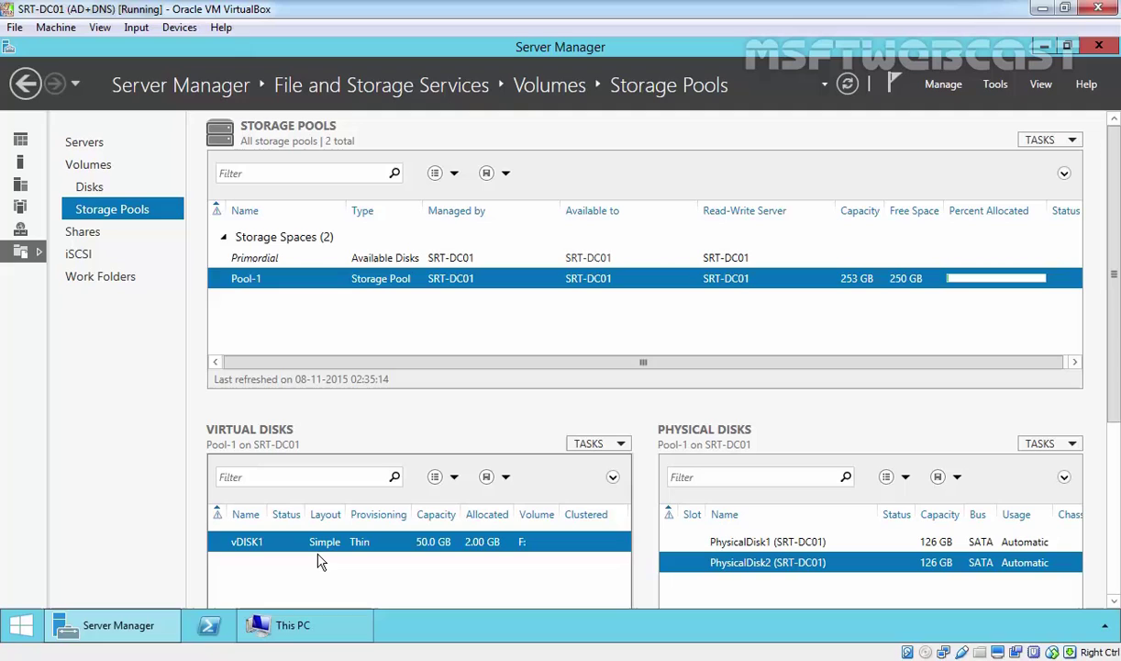
{"action": "left_click", "coordinate": [88, 166]}
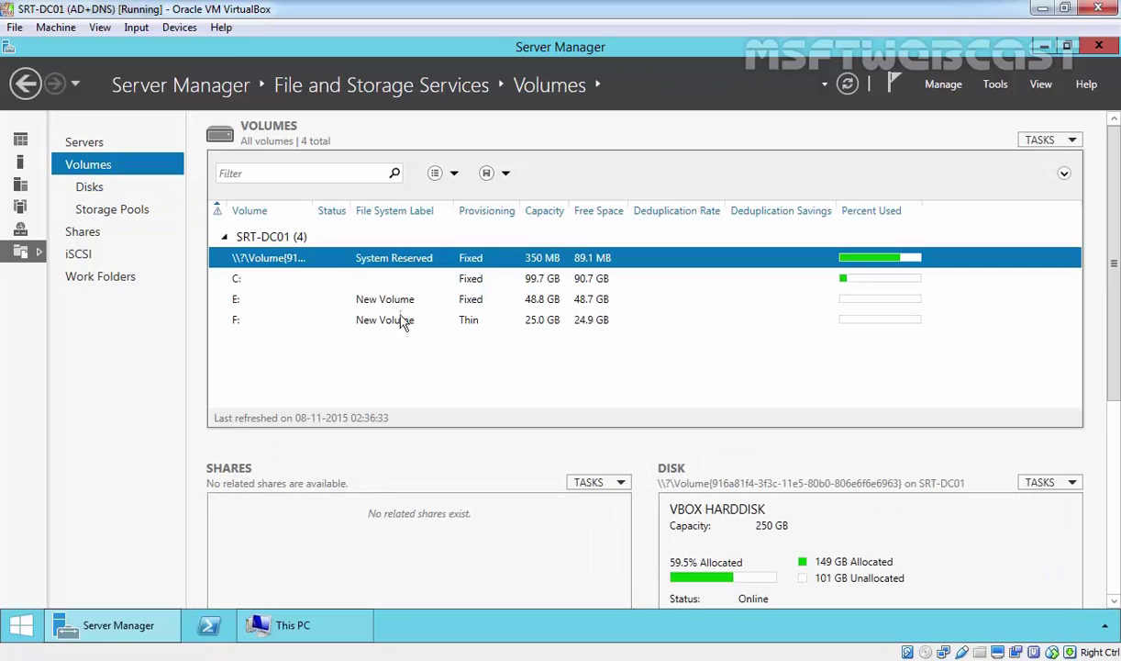
{"action": "left_click", "coordinate": [464, 325]}
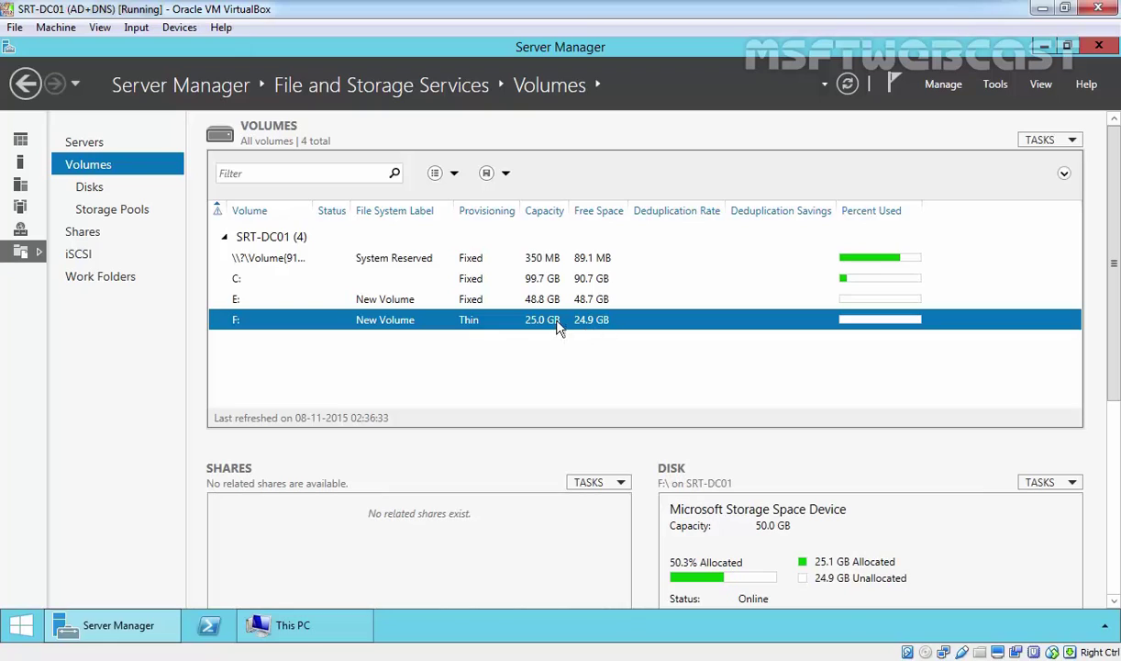